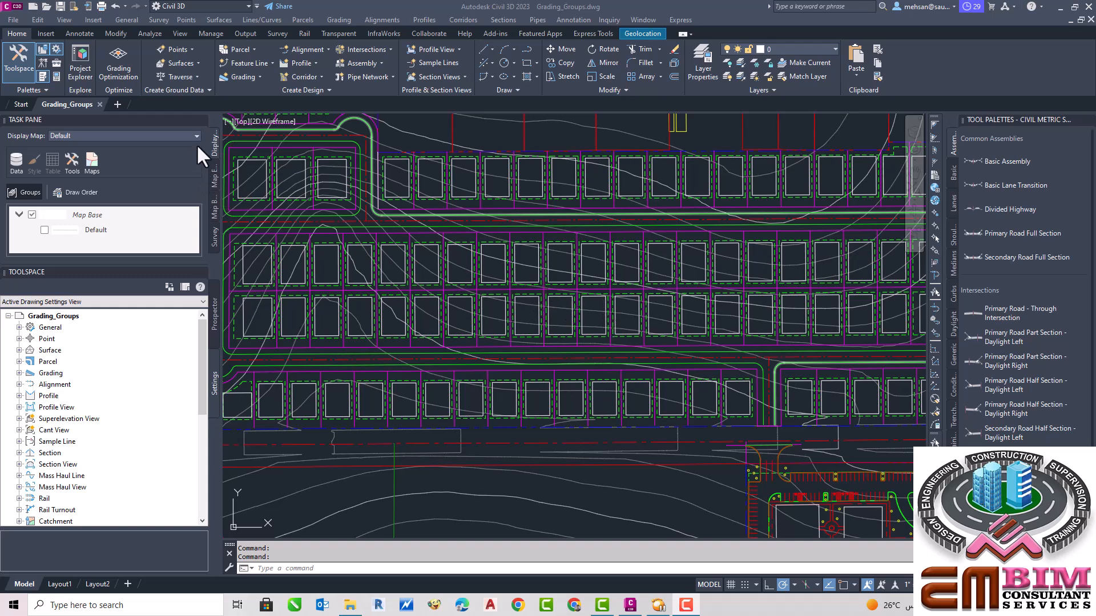
Close the map Task Pane docked above the Toolspace.
left_click(201, 120)
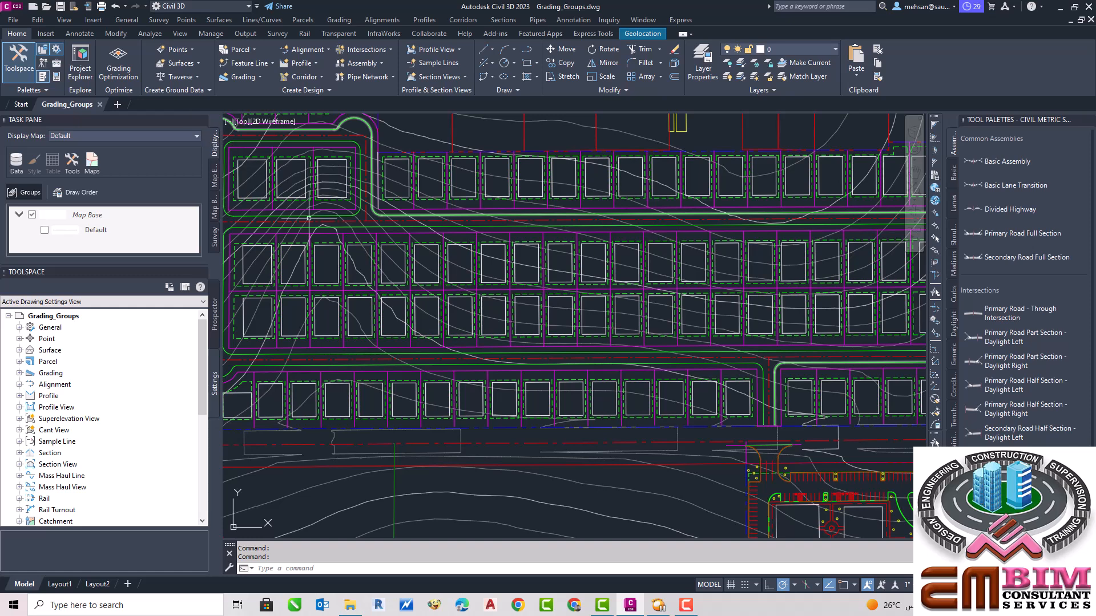
left_click(201, 120)
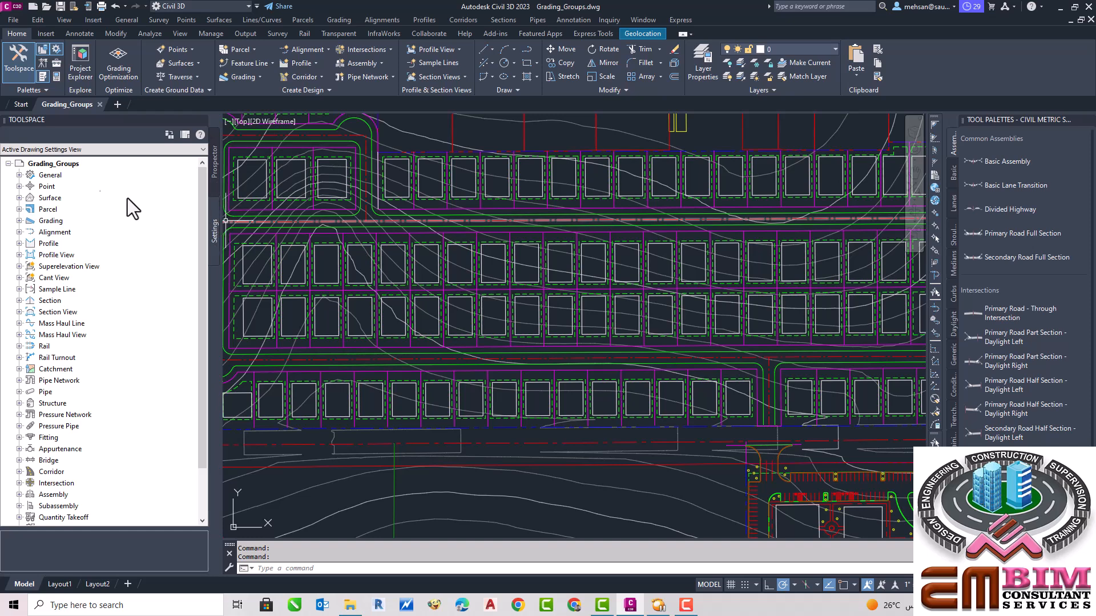
Review the units and coordinate zone in the Grading_Groups drawing settings, and leave them without saving changes.
left_click(66, 164)
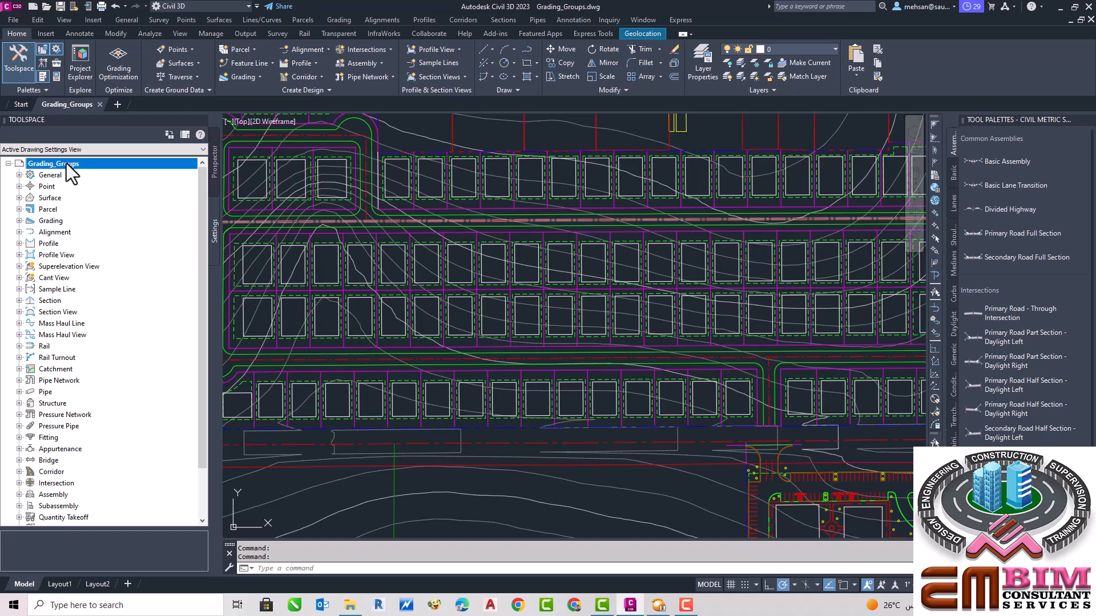
right_click(66, 163)
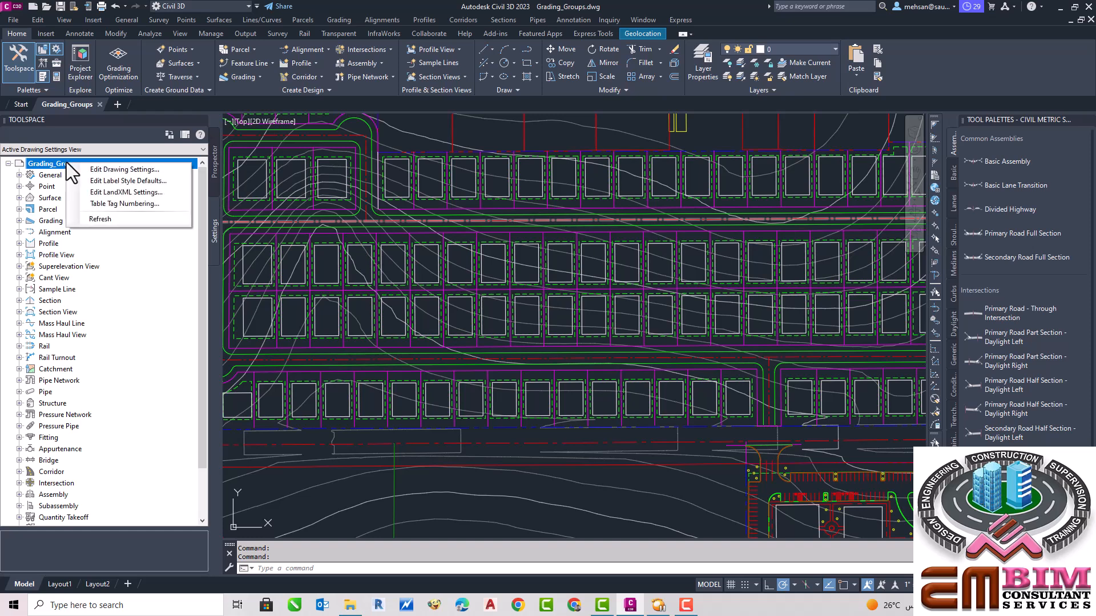
left_click(111, 170)
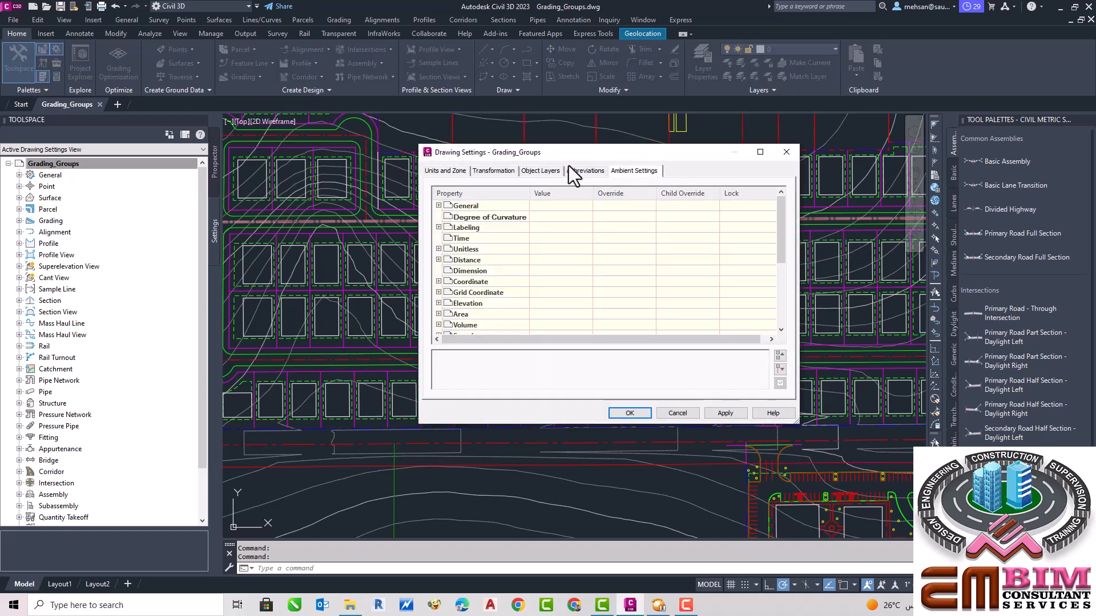
left_click(439, 170)
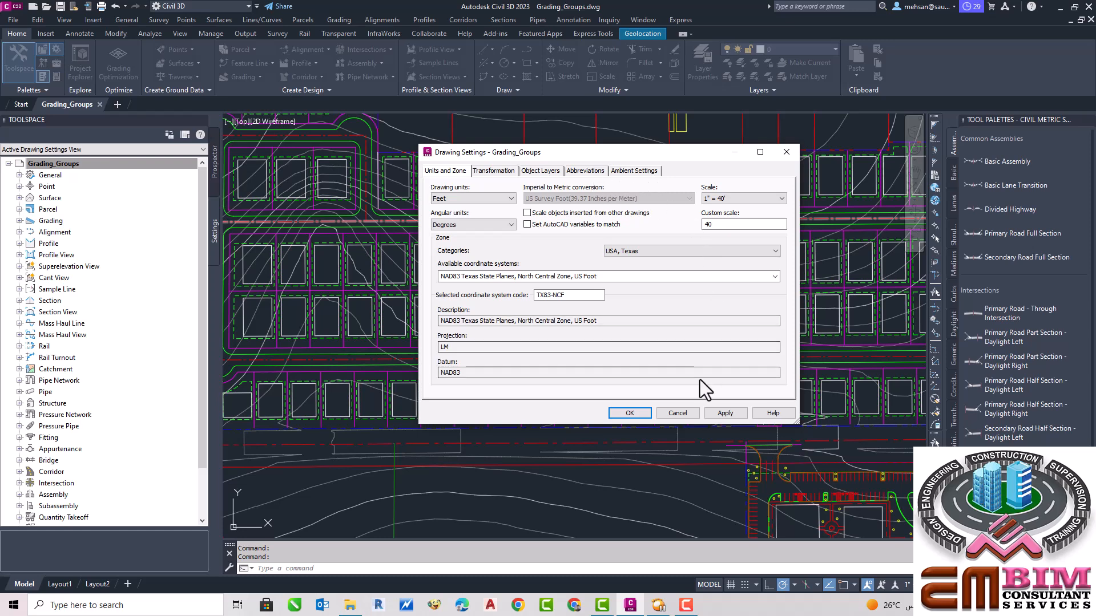
left_click(676, 413)
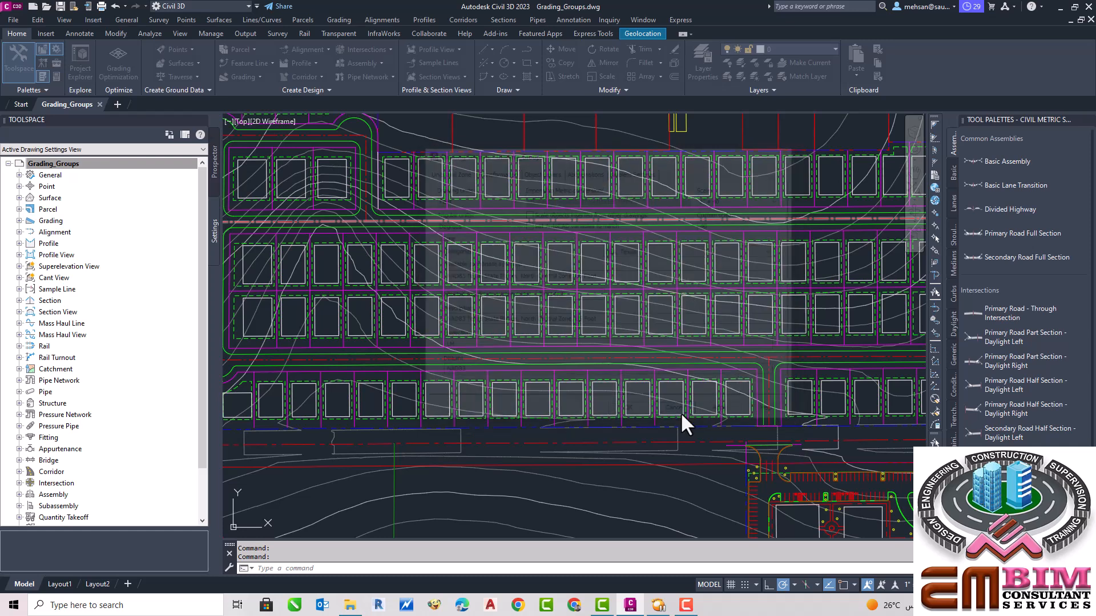
Expand the Surface collection in the drawing's settings tree and open its feature settings for editing.
left_click(18, 198)
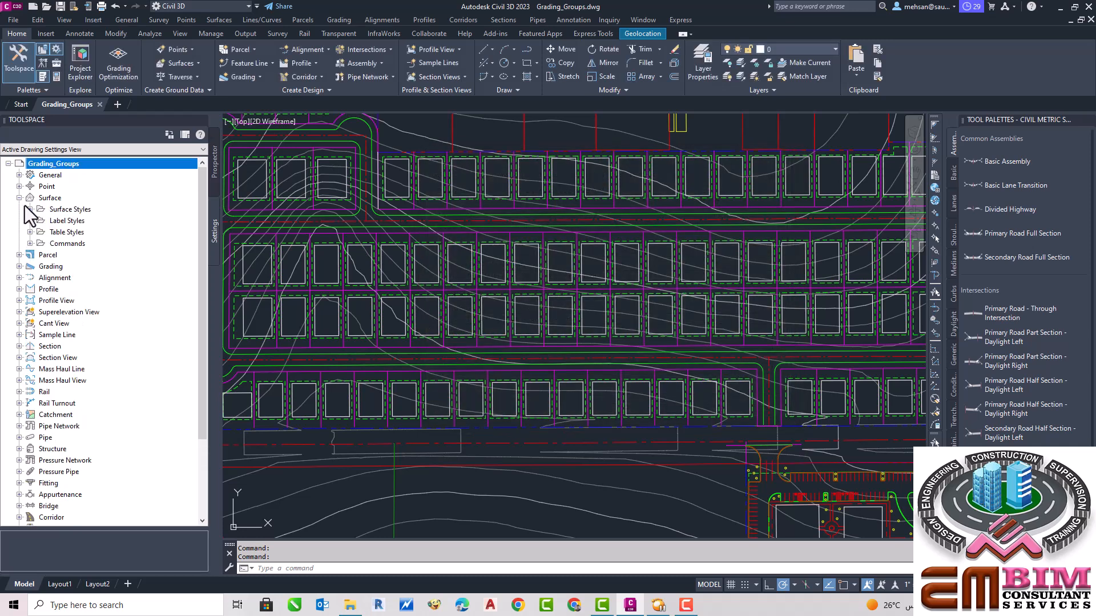
left_click(53, 197)
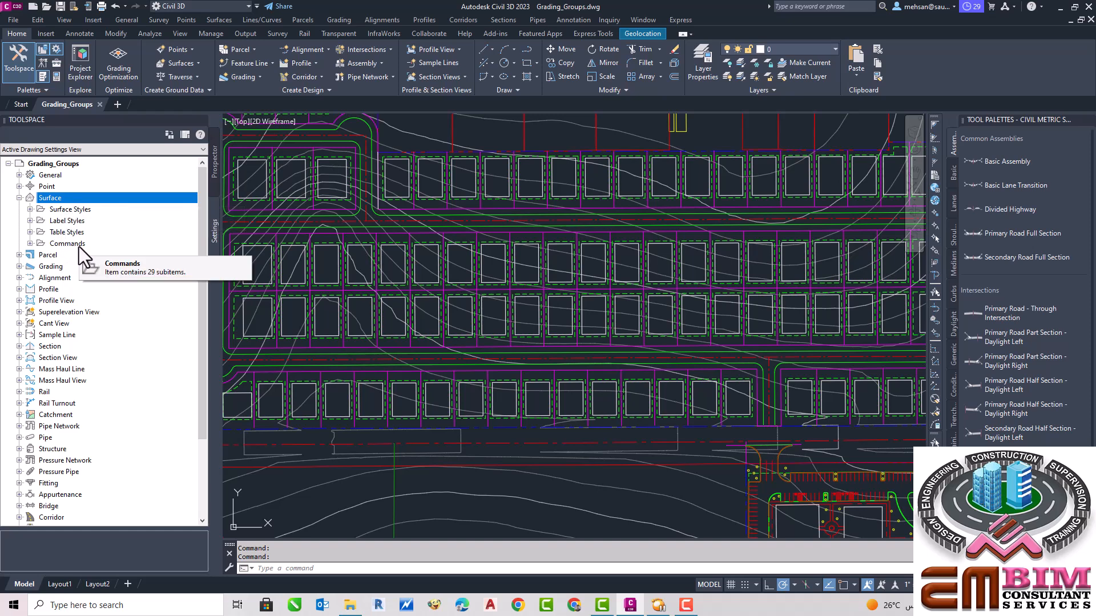
right_click(56, 197)
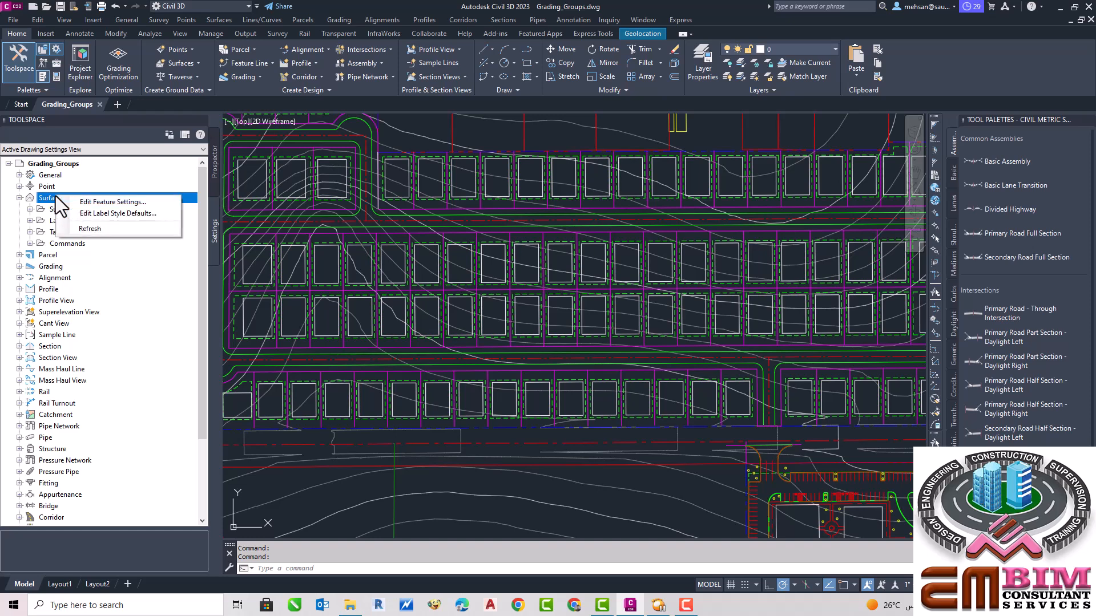
left_click(105, 202)
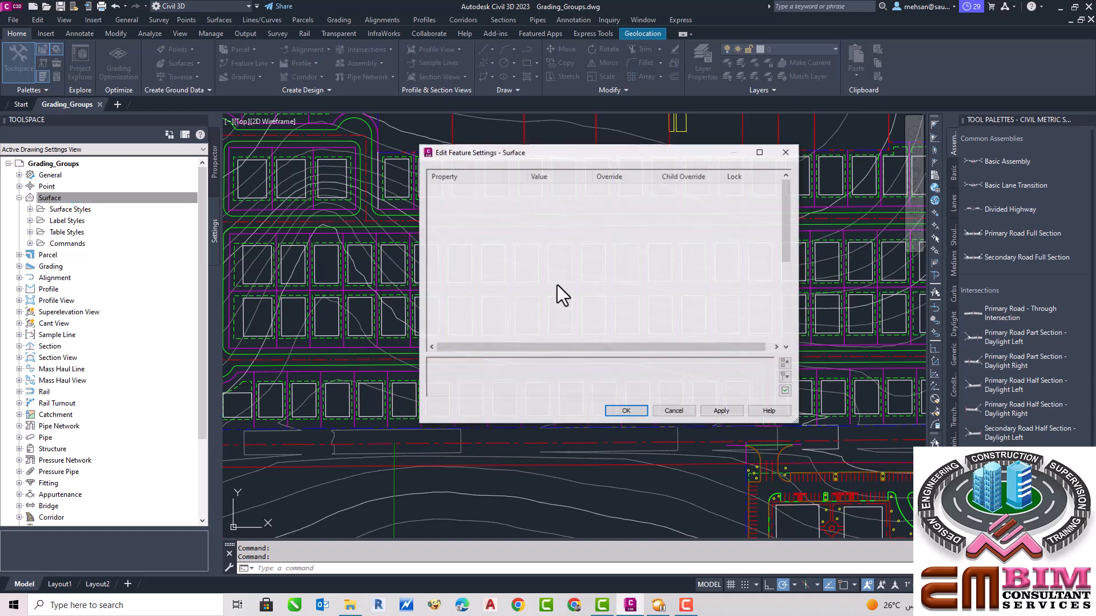
left_click_drag(789, 214, 779, 190)
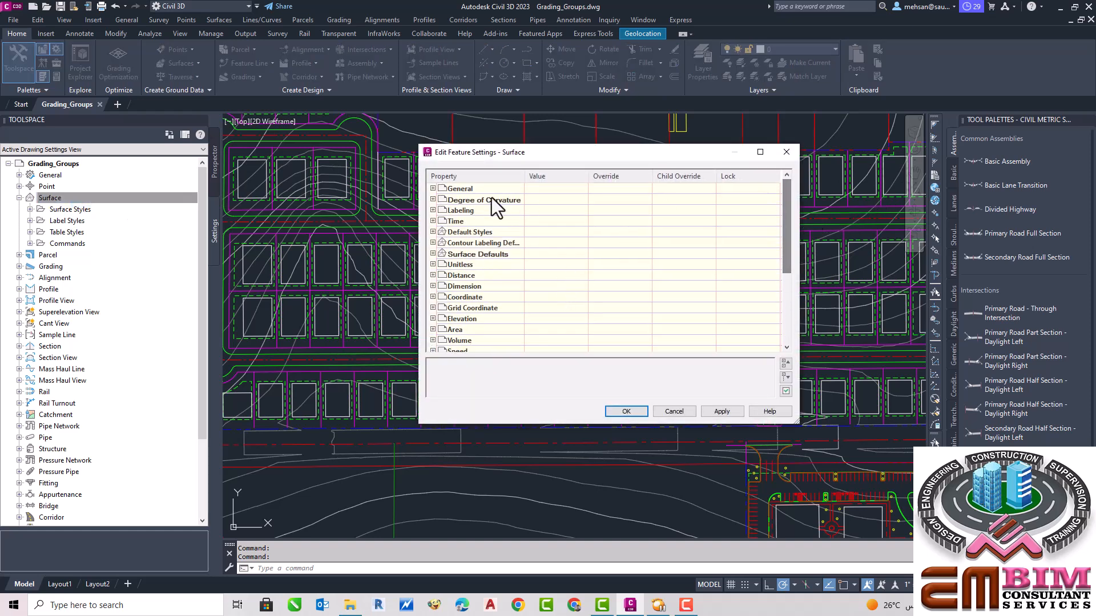
Examine the General group of the surface feature settings, keeping the plotted unit display type at decimal.
left_click(433, 188)
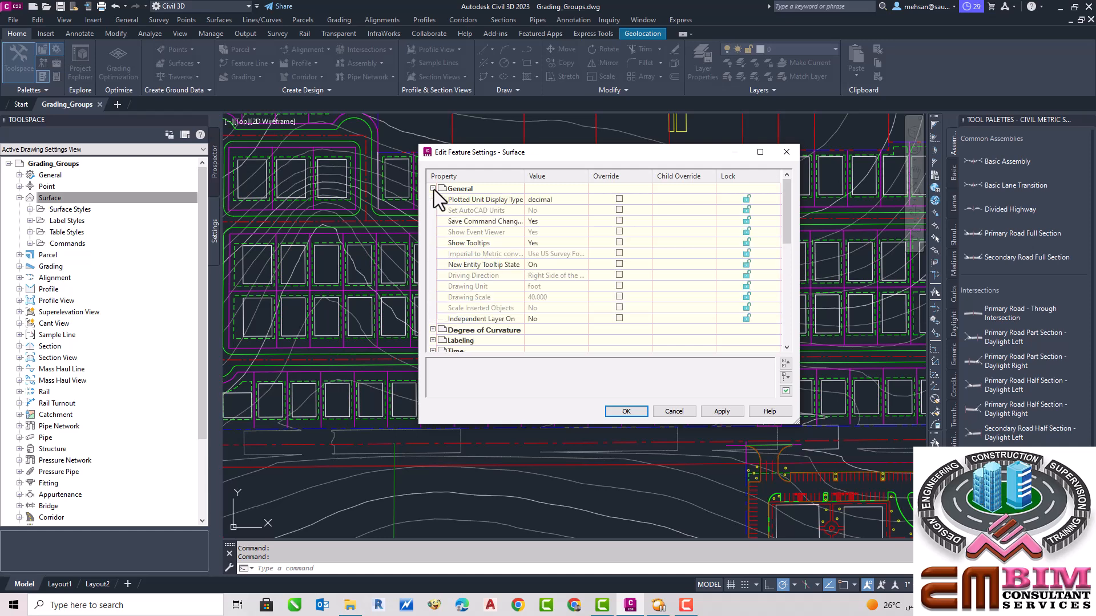
left_click(581, 200)
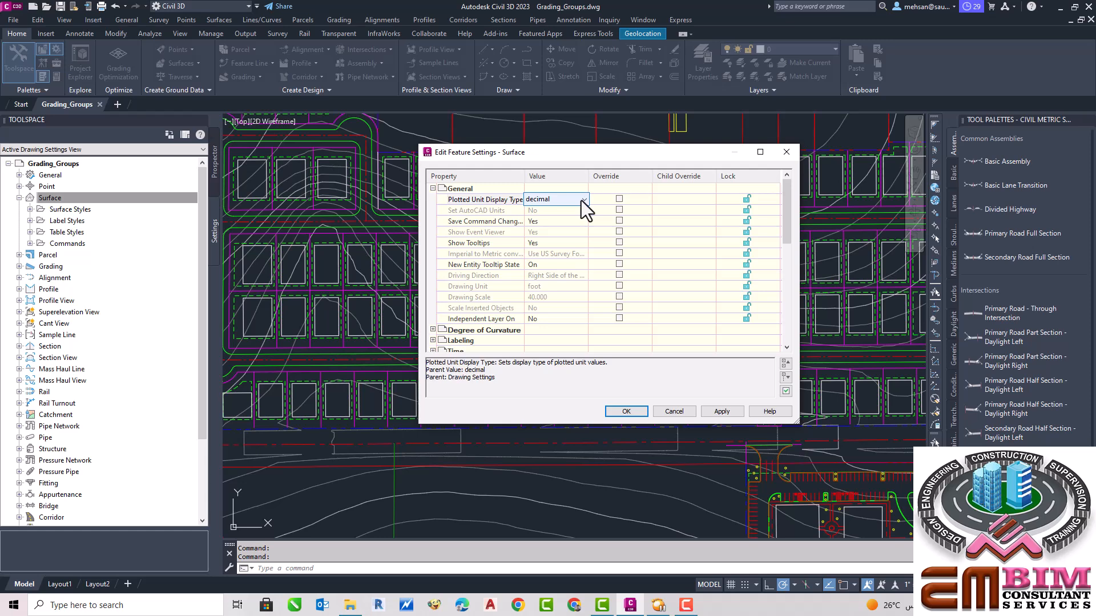
left_click(583, 199)
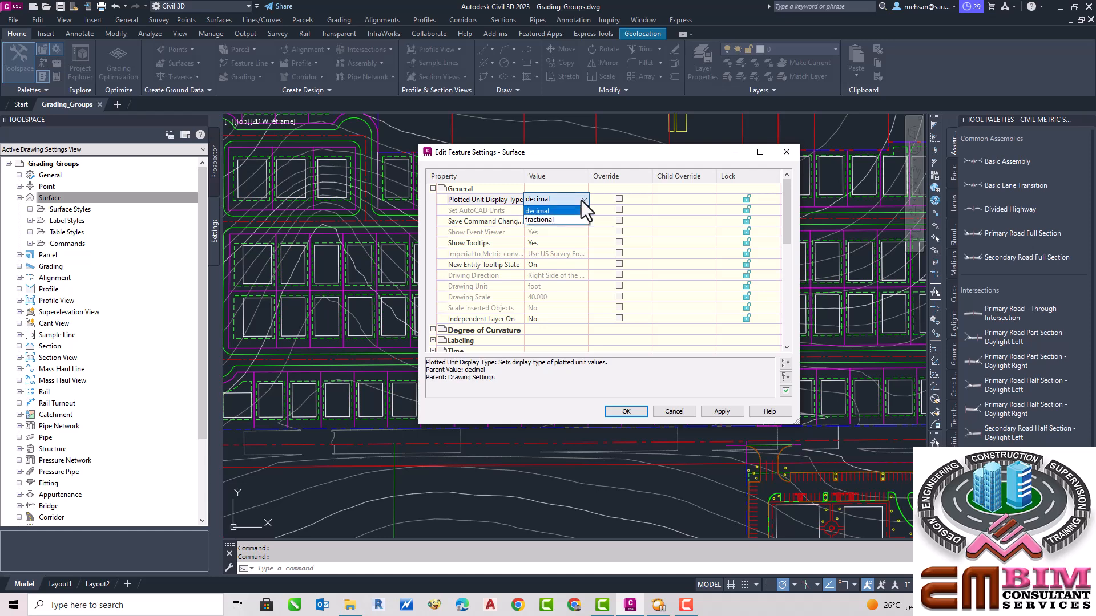
left_click(547, 211)
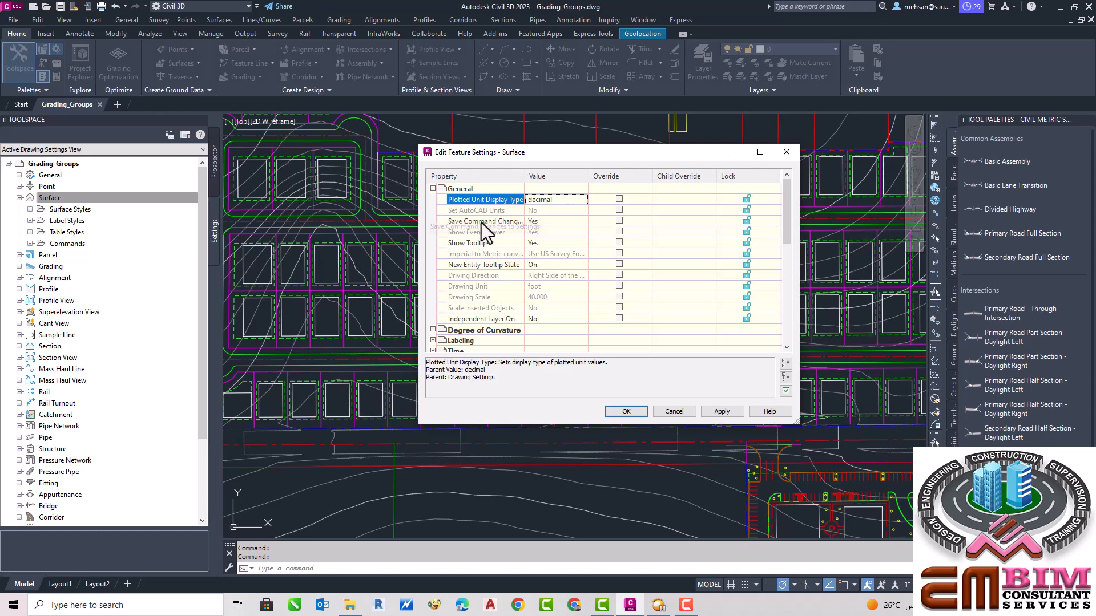
left_click(433, 189)
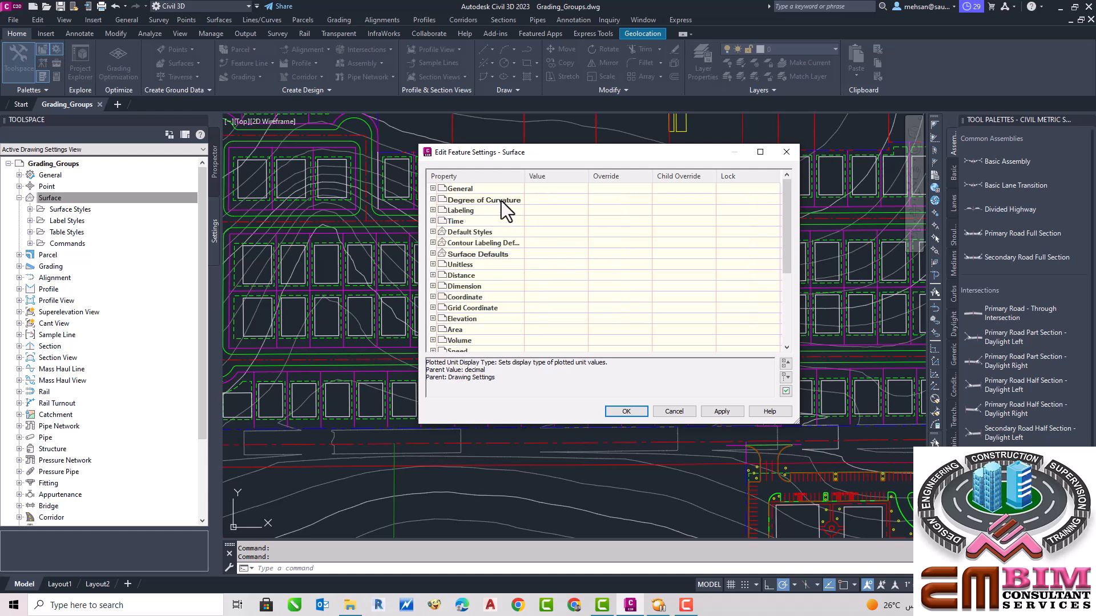
Examine the unit chord and arc lengths under Degree of Curvature and the prompt method under Labeling.
left_click(432, 200)
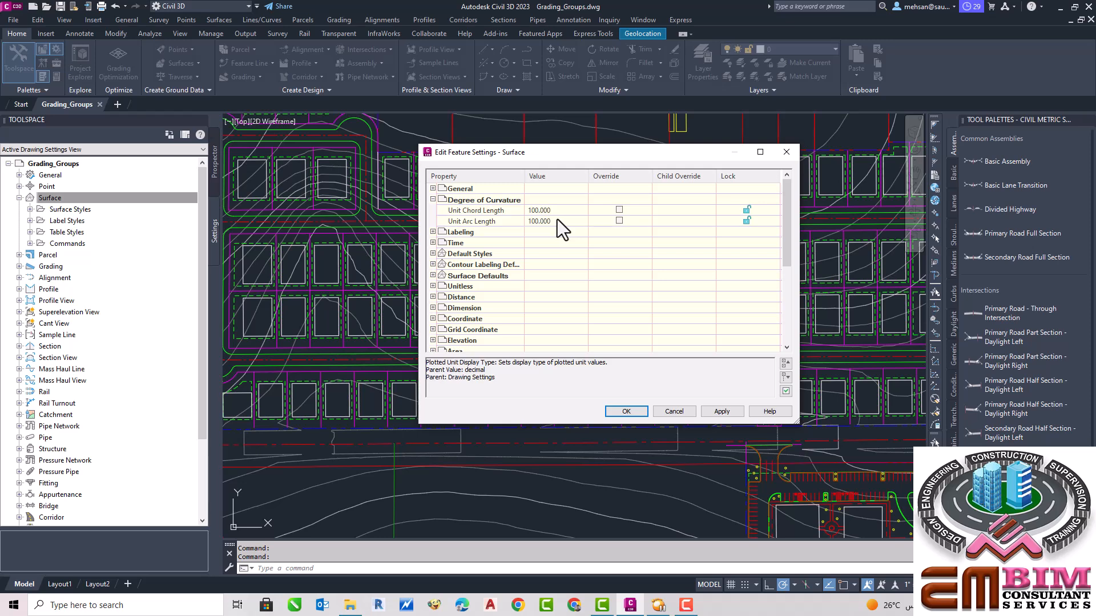
left_click(570, 211)
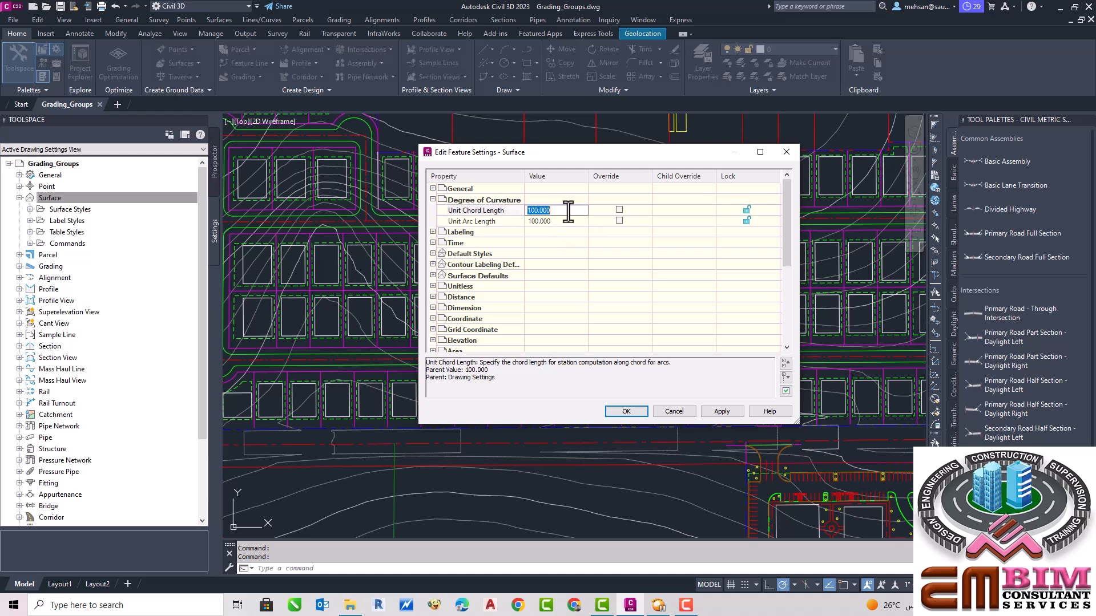
left_click(554, 221)
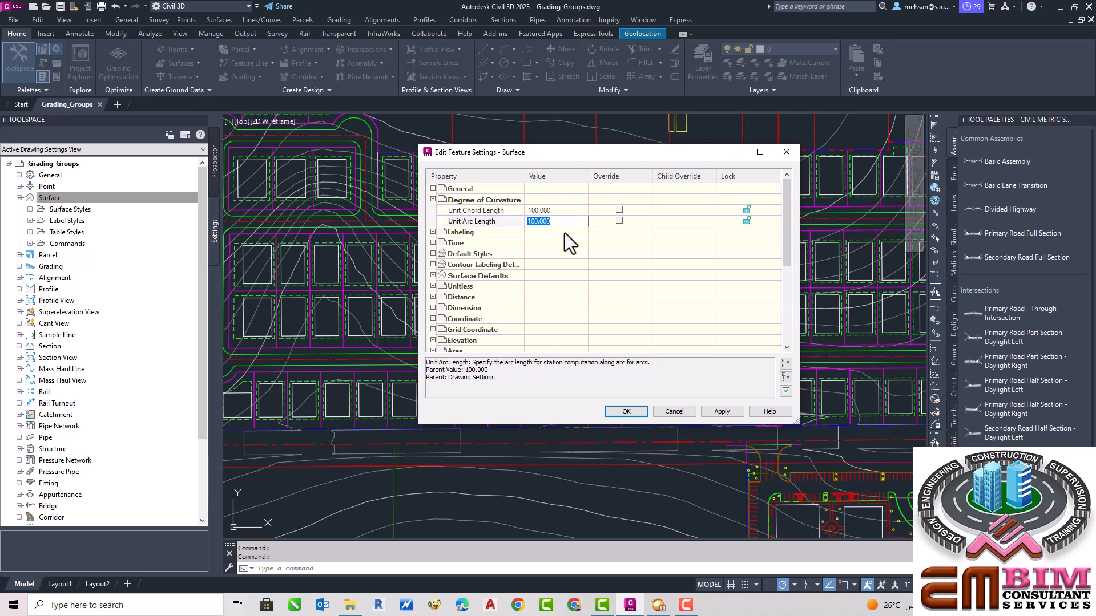
left_click(432, 200)
left_click(432, 210)
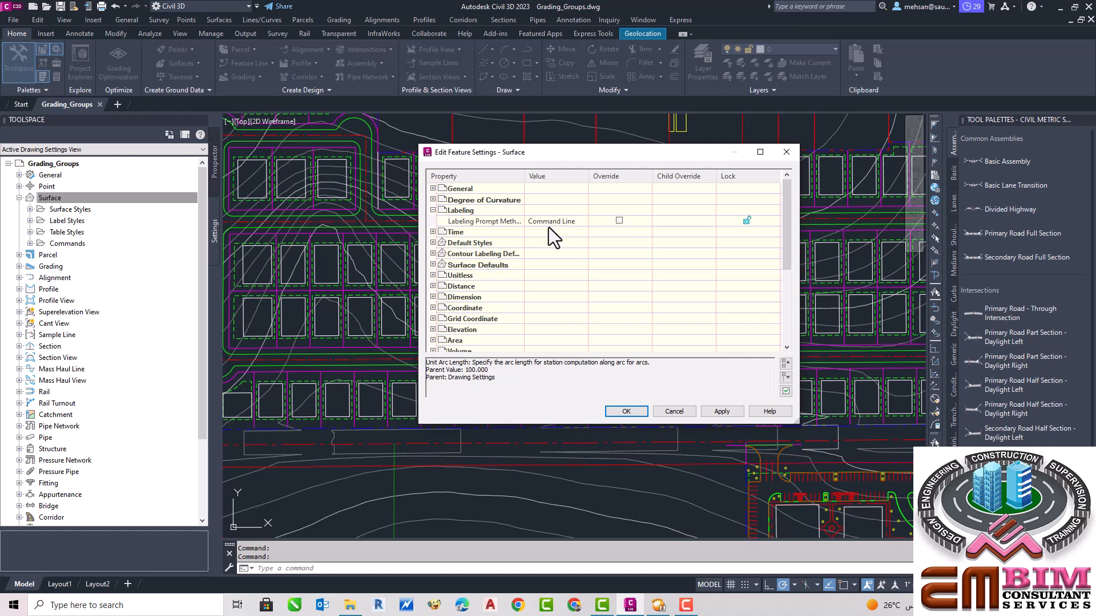
left_click(433, 211)
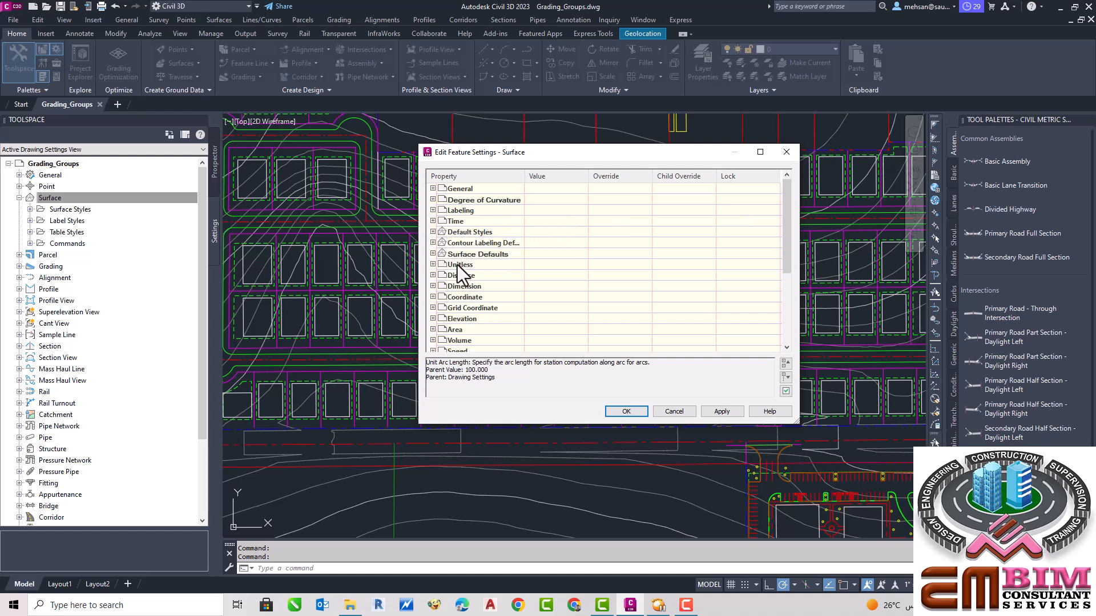
Set the Distance precision to 3 in the surface feature settings, keeping the distance unit as foot.
left_click(432, 275)
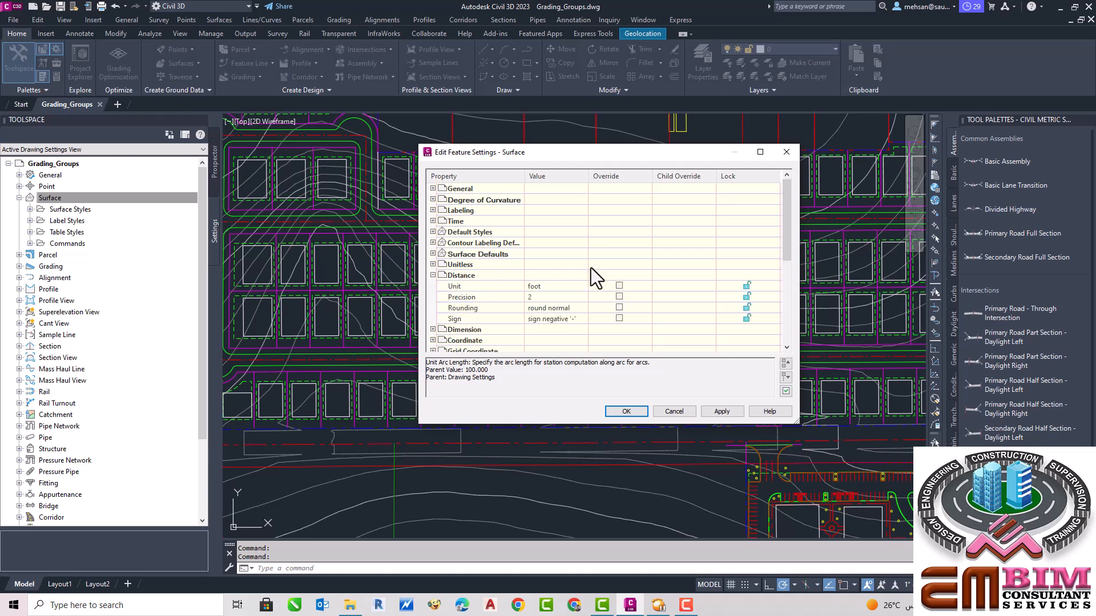
scroll(578, 237, "down", 1)
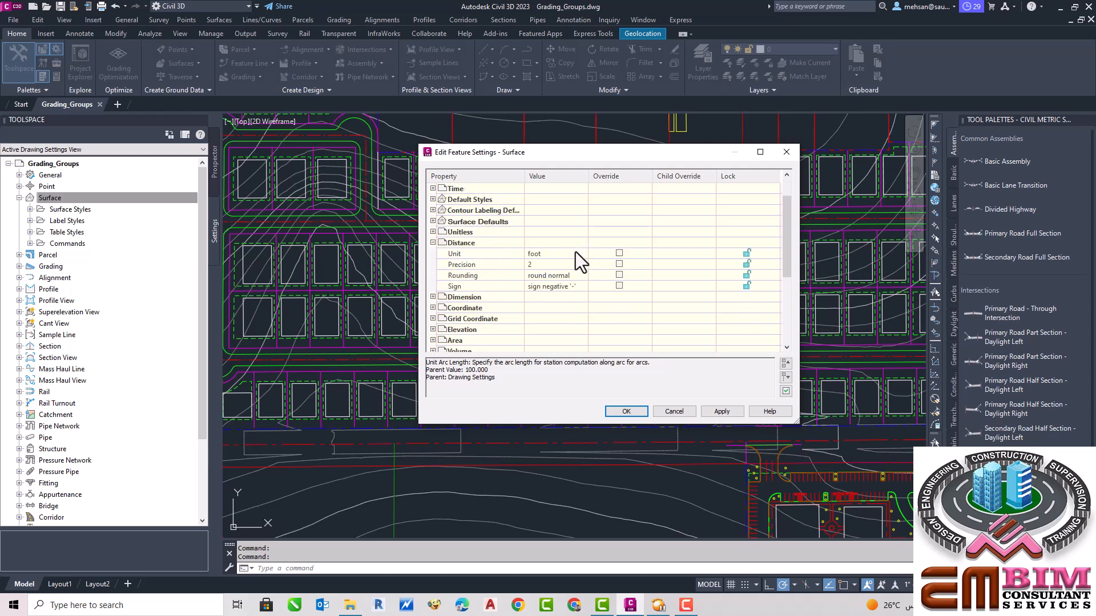
left_click(576, 256)
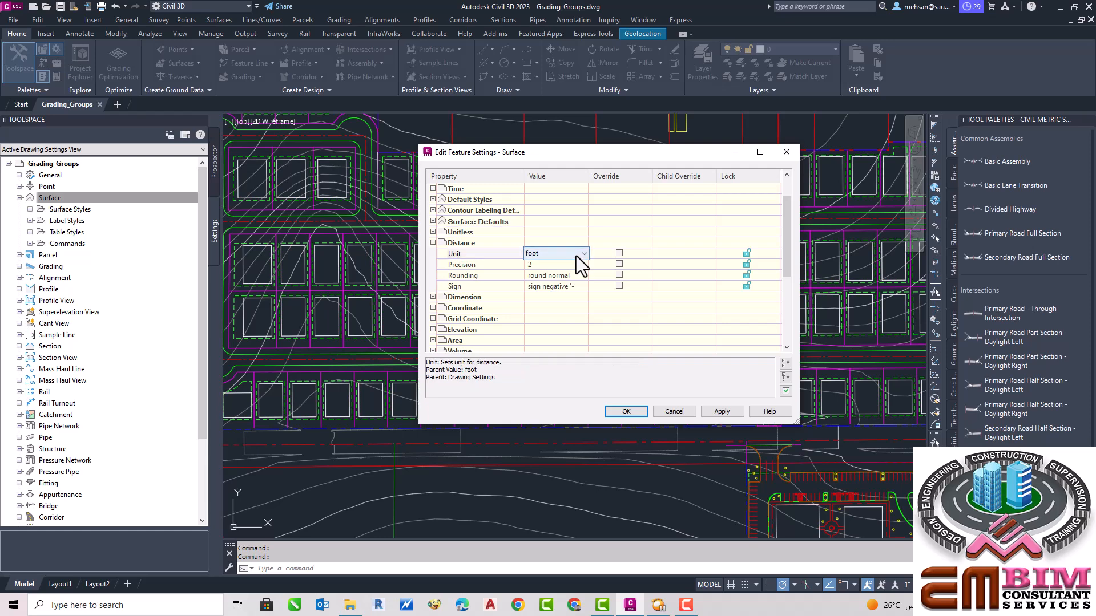
left_click(582, 254)
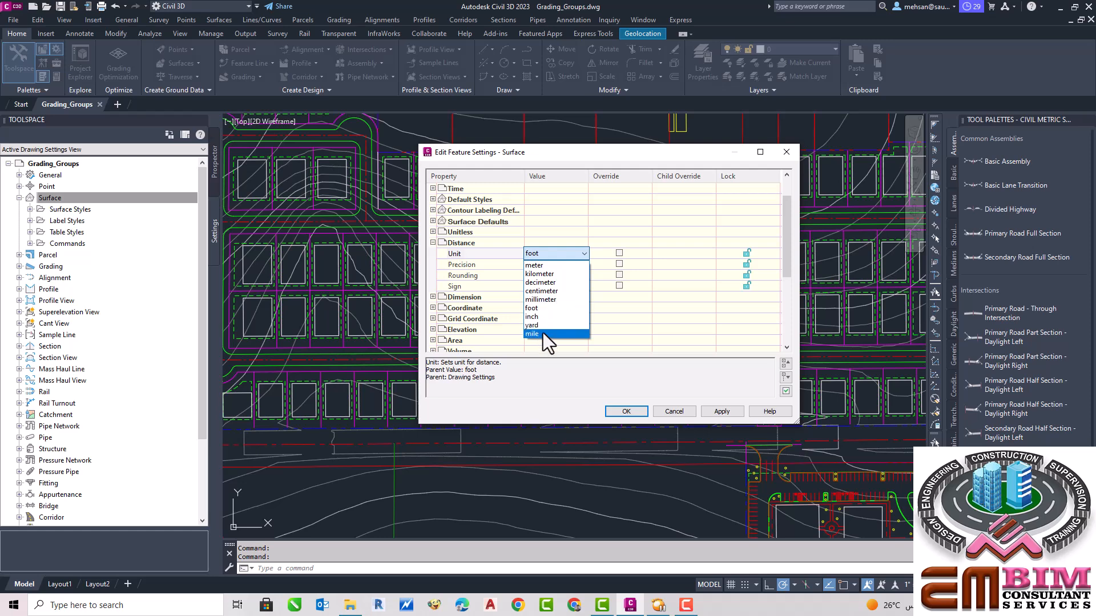
left_click(562, 231)
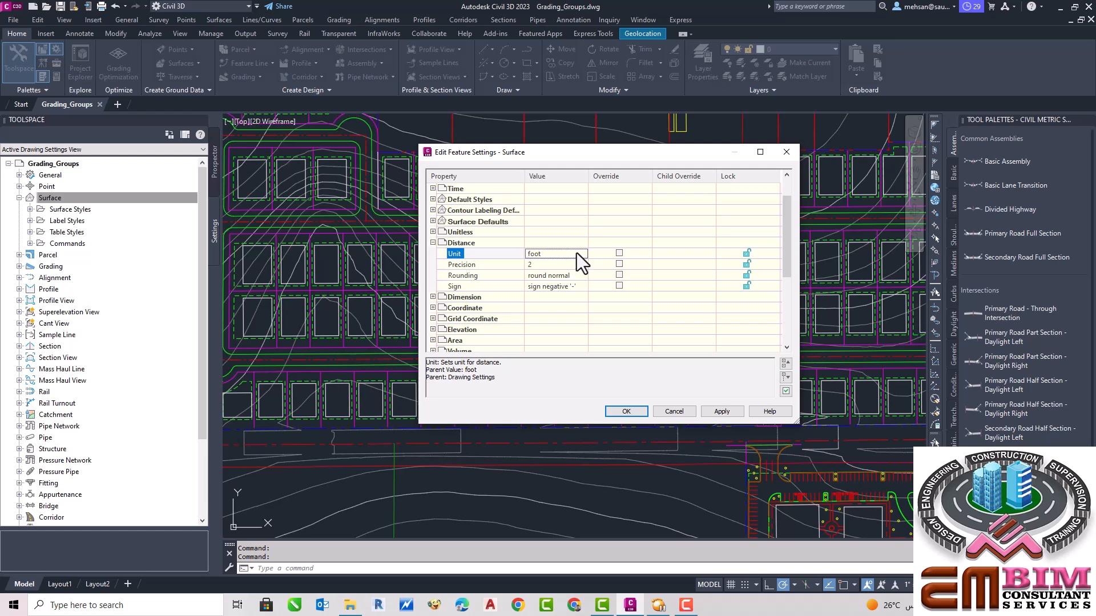
left_click(548, 265)
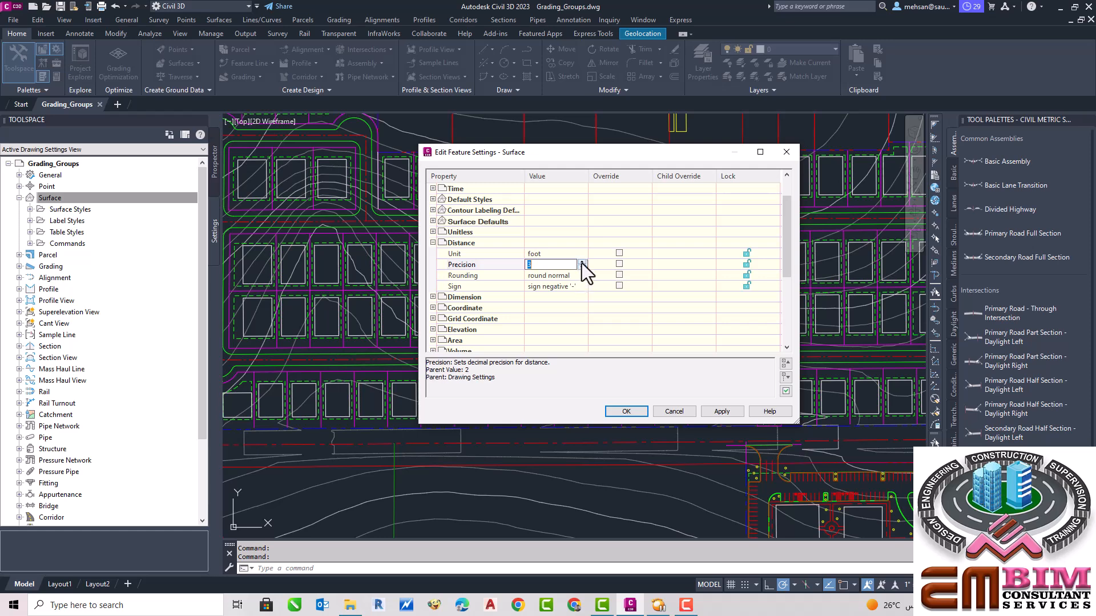
type("3")
left_click(559, 244)
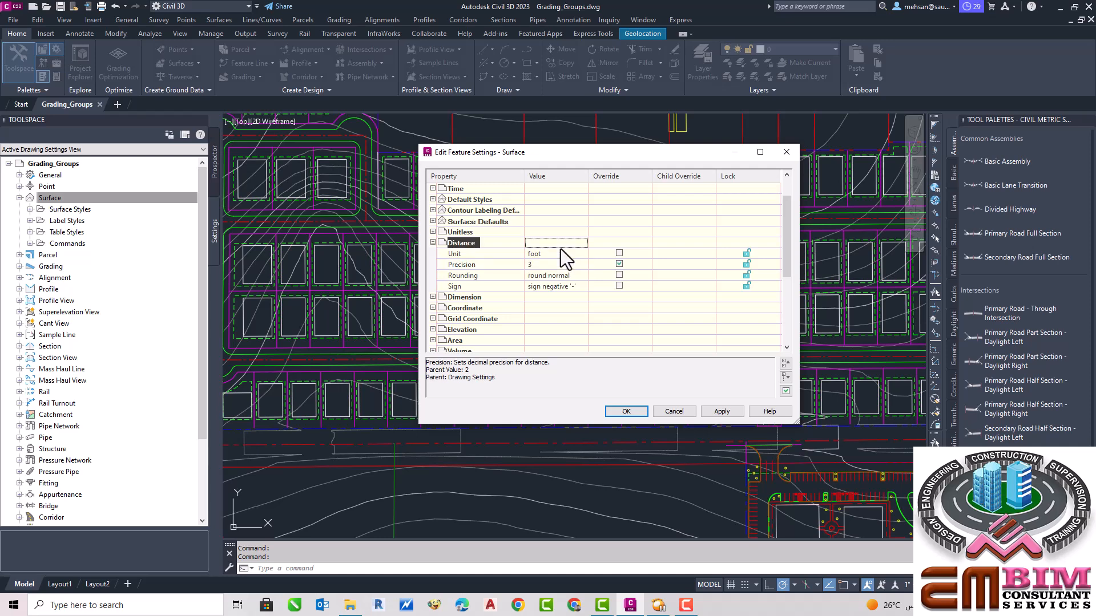
left_click(433, 242)
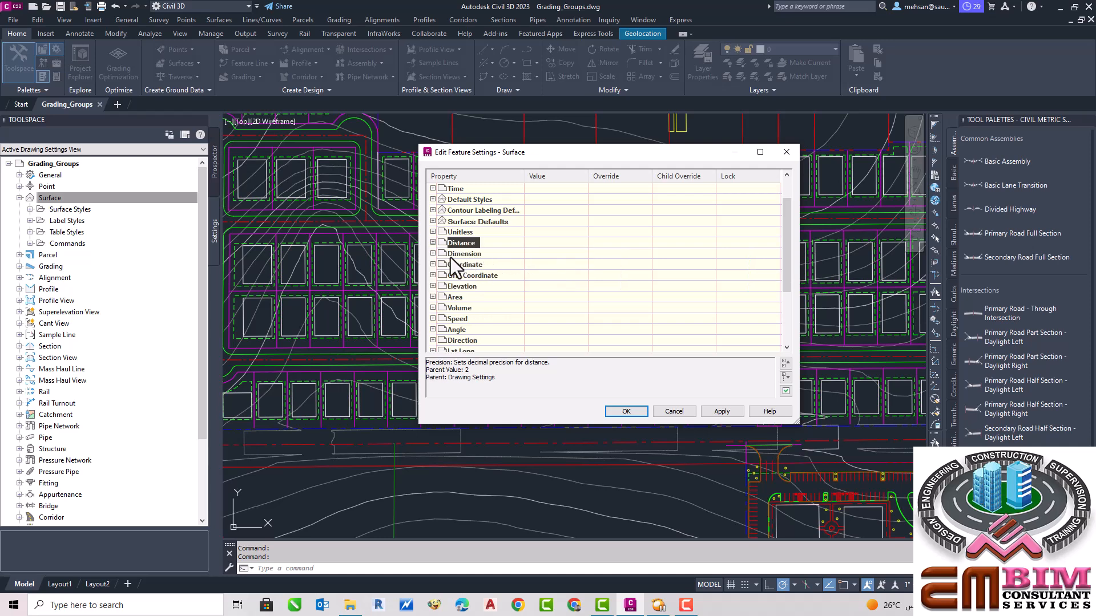
Examine the unit, precision, rounding and sign settings under Dimension and Coordinate in the surface feature settings.
left_click(433, 253)
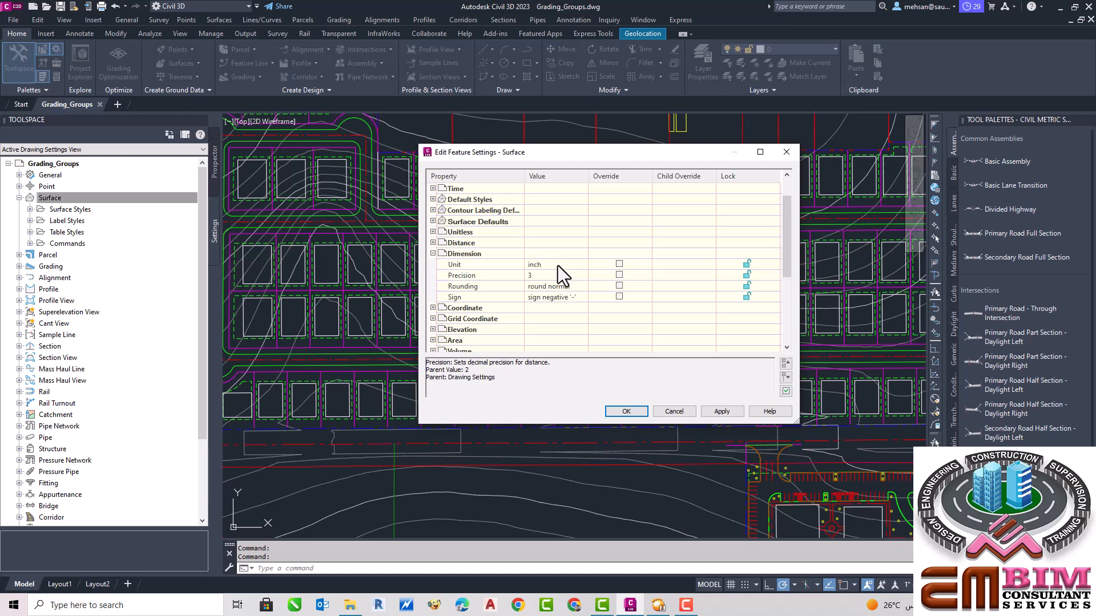
left_click(433, 254)
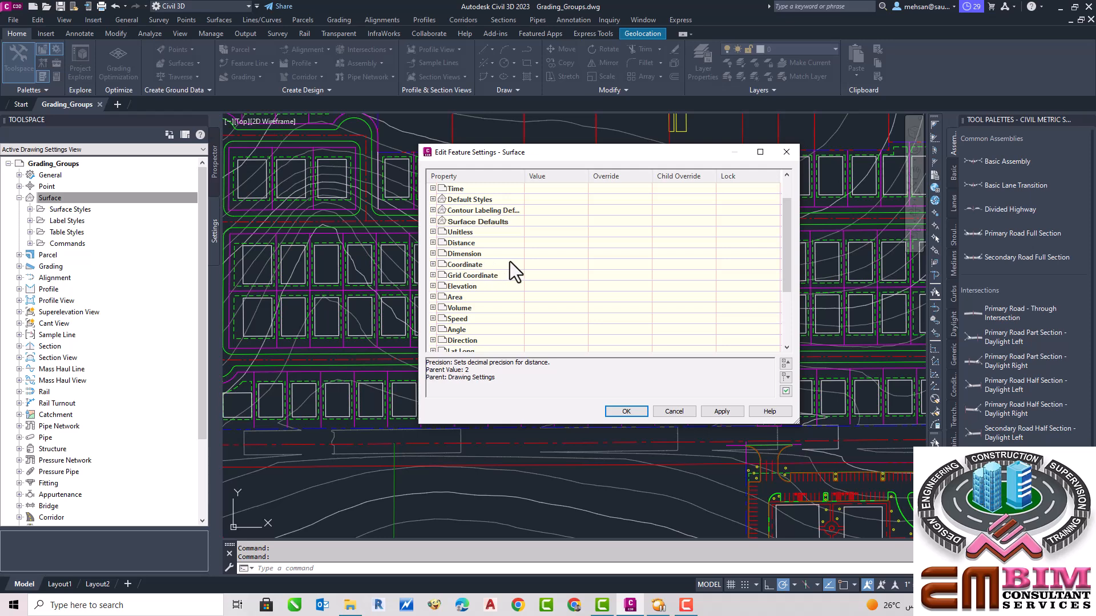
left_click(433, 265)
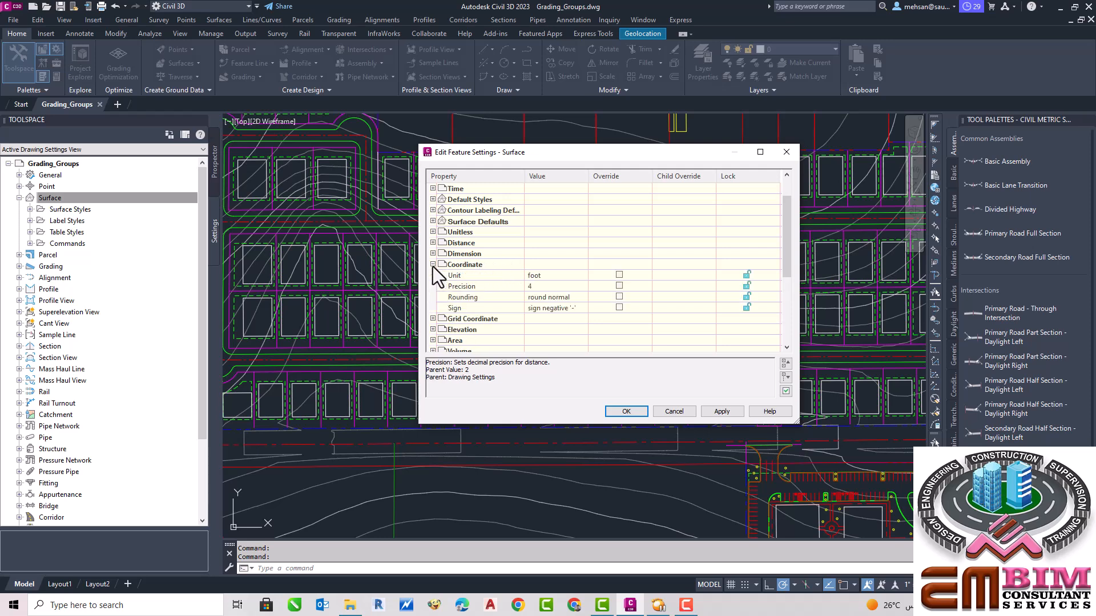
left_click(432, 265)
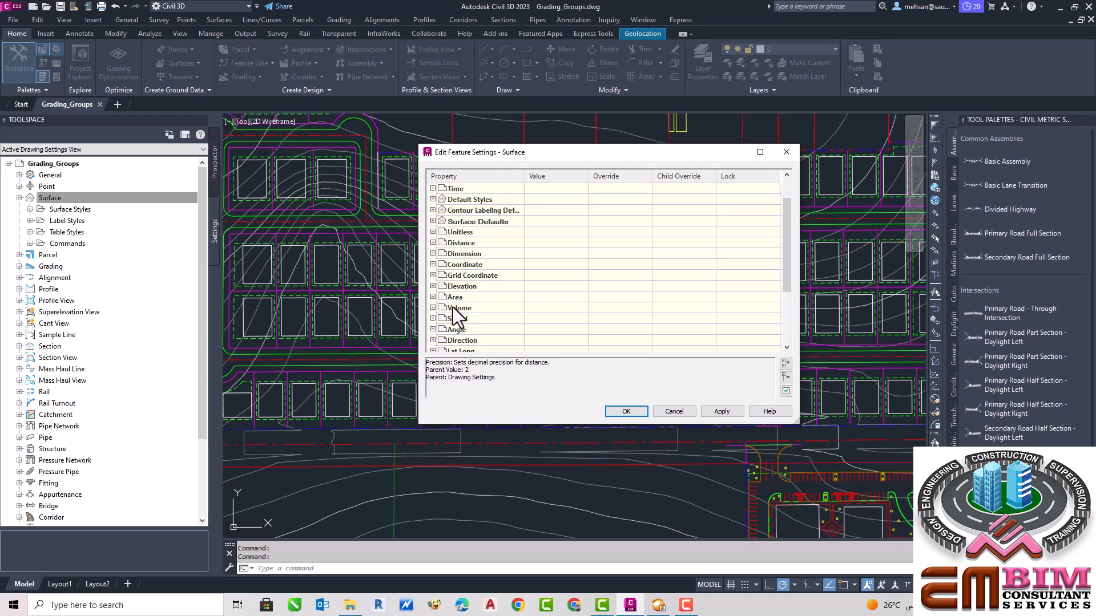
Examine the Area group of the surface feature settings and the units available for area.
left_click(432, 297)
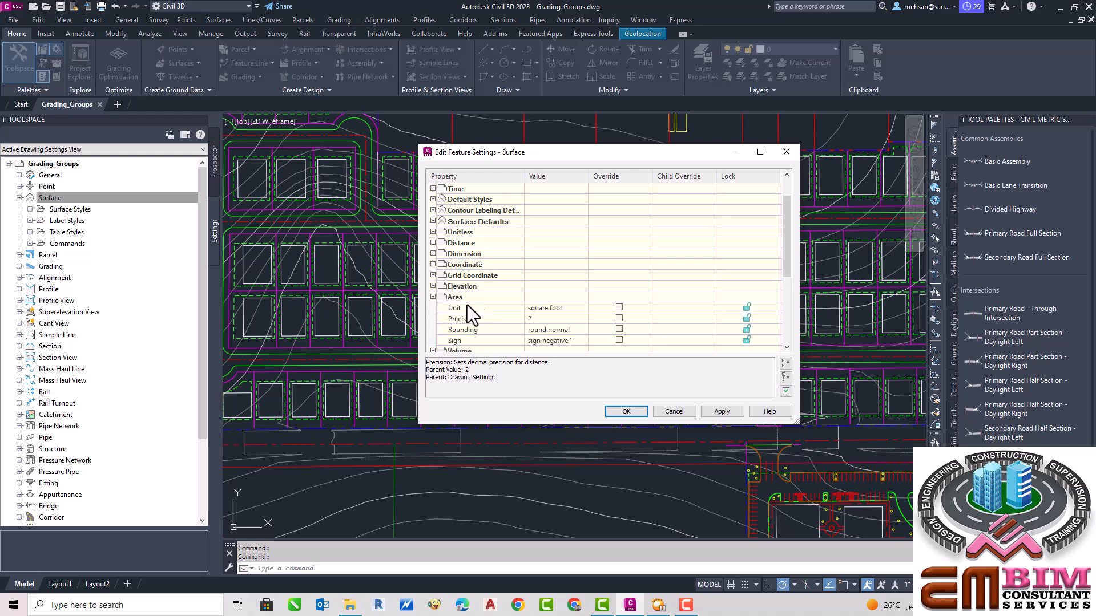
left_click(561, 310)
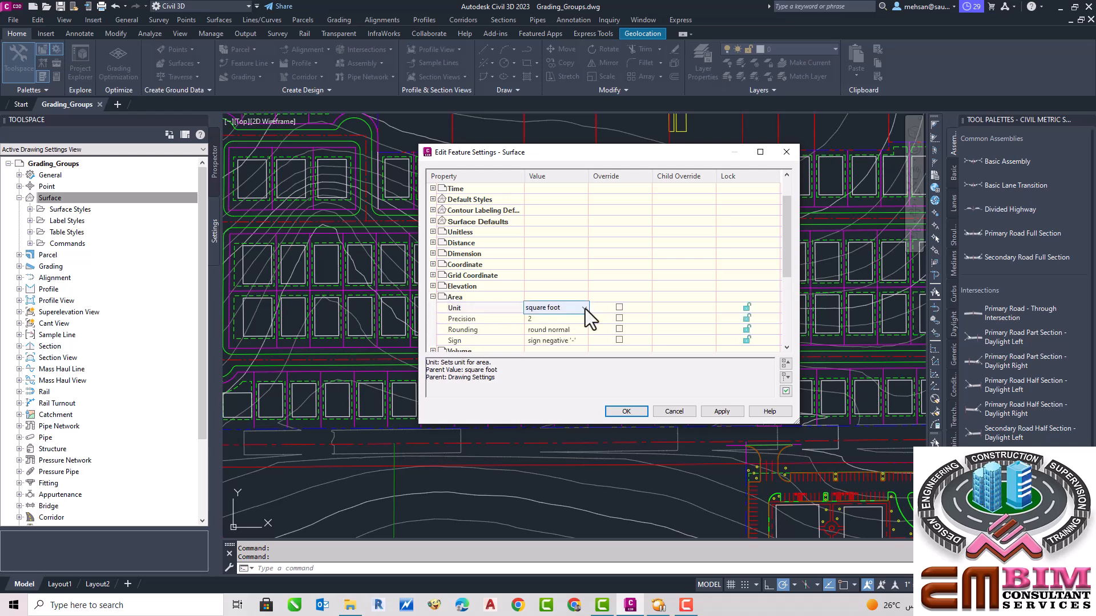
left_click(583, 308)
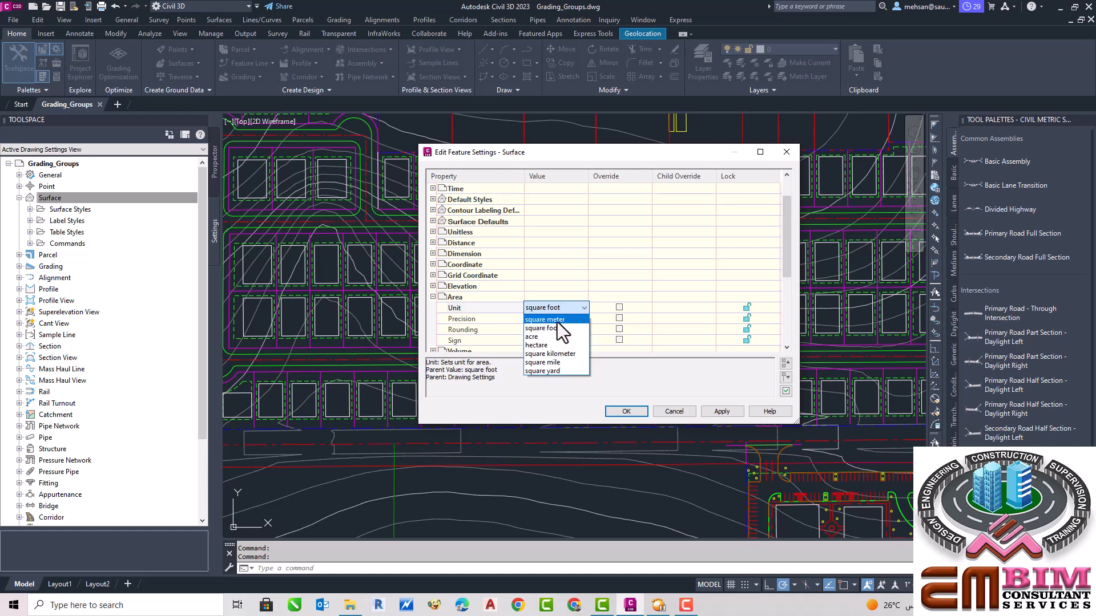
left_click(561, 286)
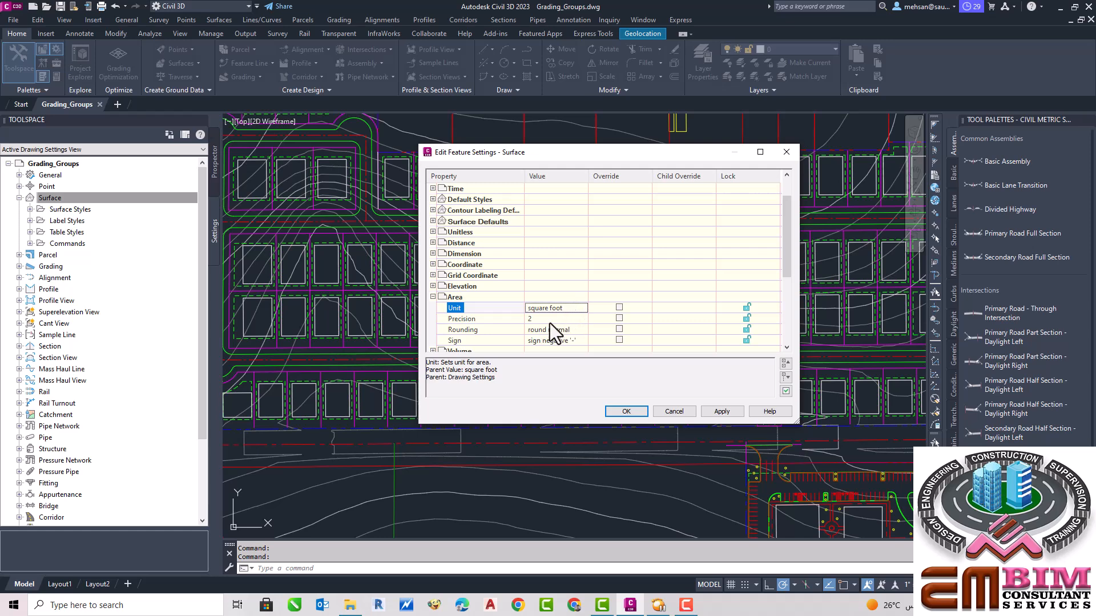
Look through the remaining setting groups down to Transparent Commands, and close the surface feature settings without saving.
scroll(577, 275, "down", 1)
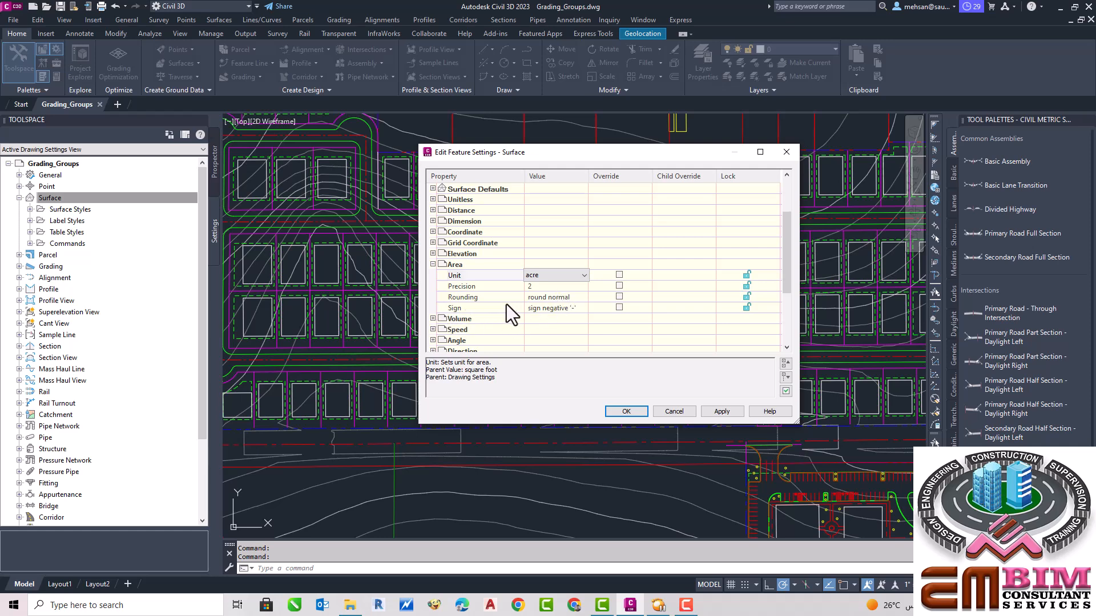
scroll(510, 306, "down", 3)
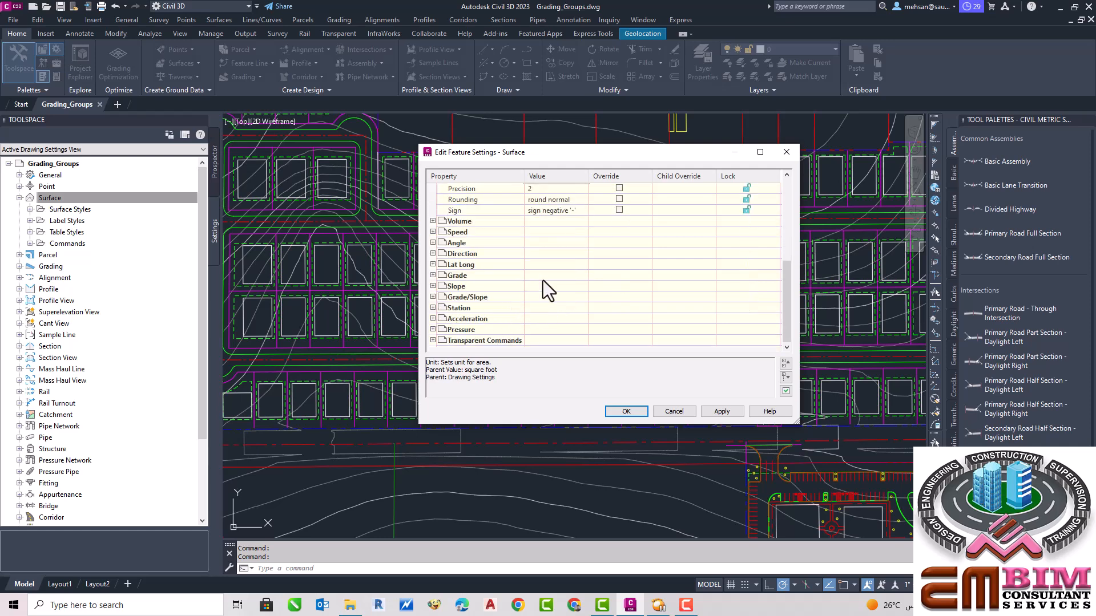
scroll(529, 285, "up", 2)
scroll(528, 286, "down", 2)
left_click(674, 410)
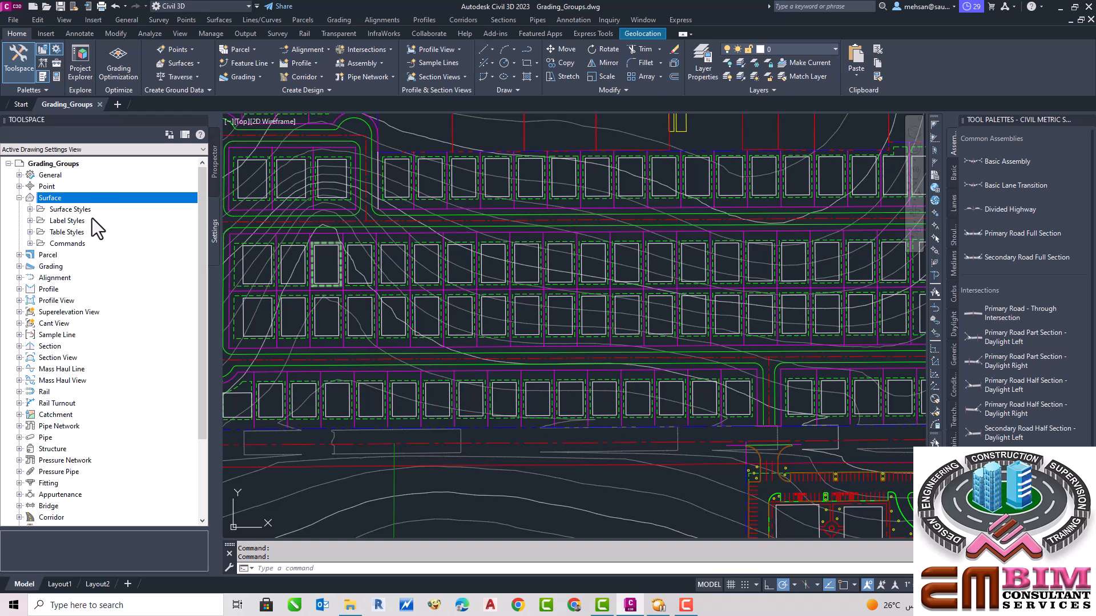
Examine the command settings of AddContourLabelingSingle among the Surface commands, cancel them and collapse the command list.
left_click(30, 244)
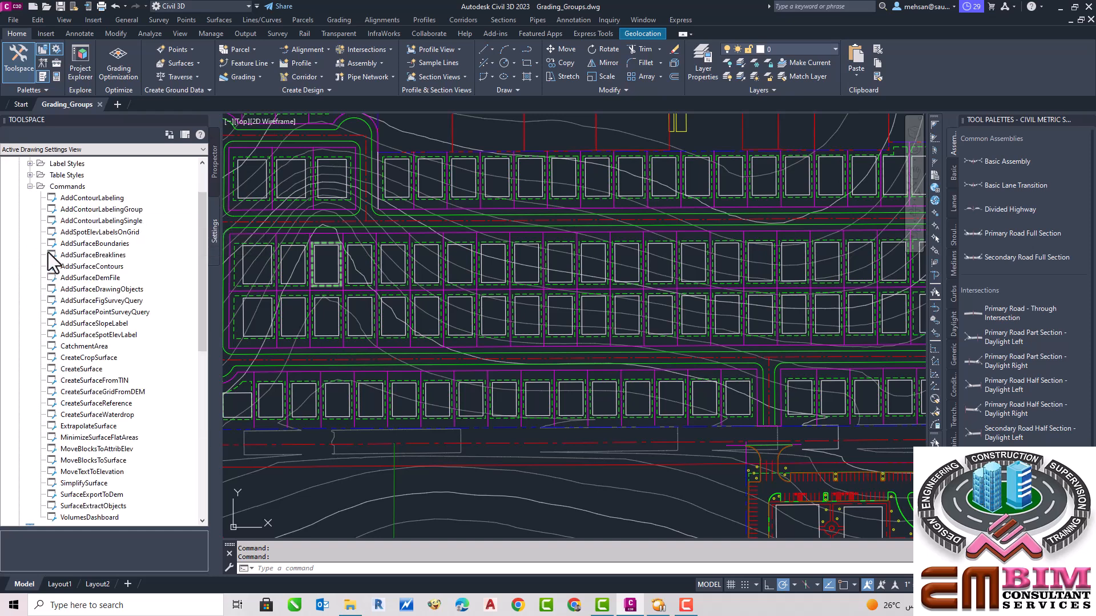
right_click(102, 223)
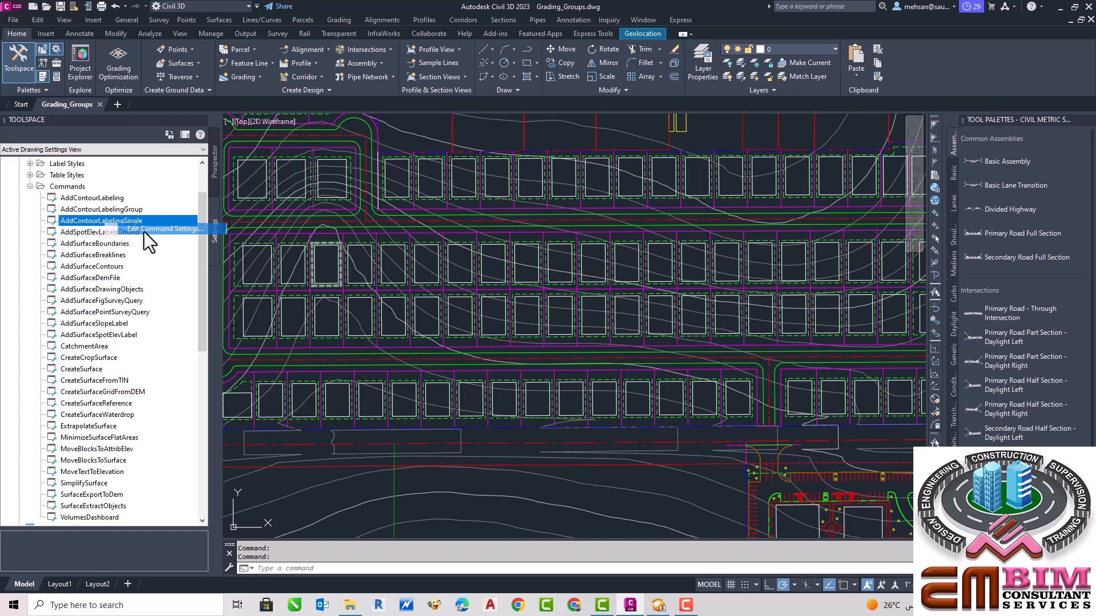
left_click(142, 229)
scroll(530, 241, "down", 3)
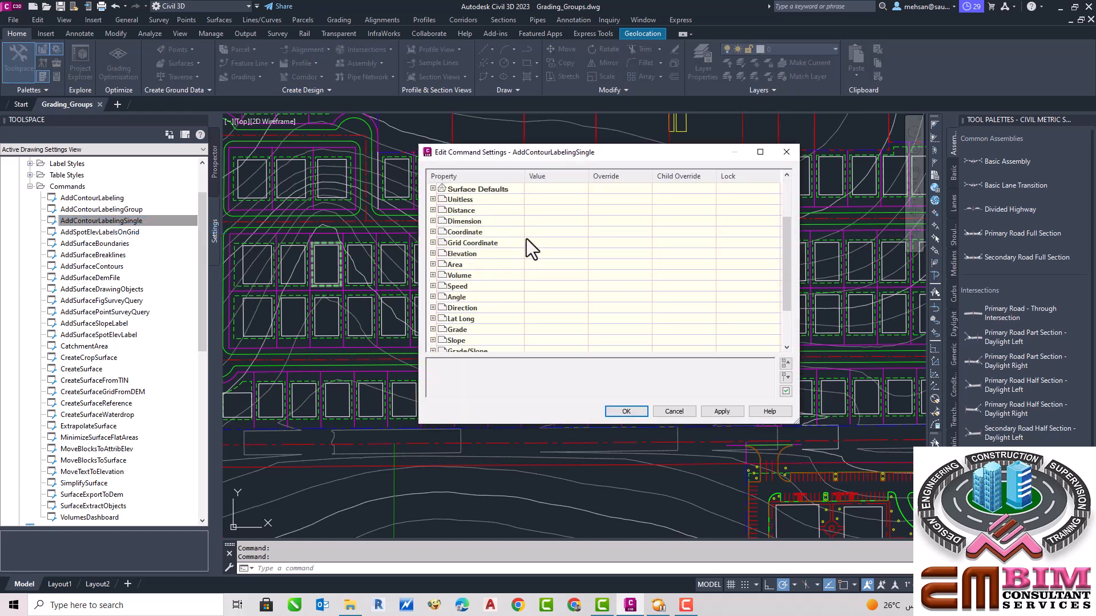
scroll(528, 237, "down", 2)
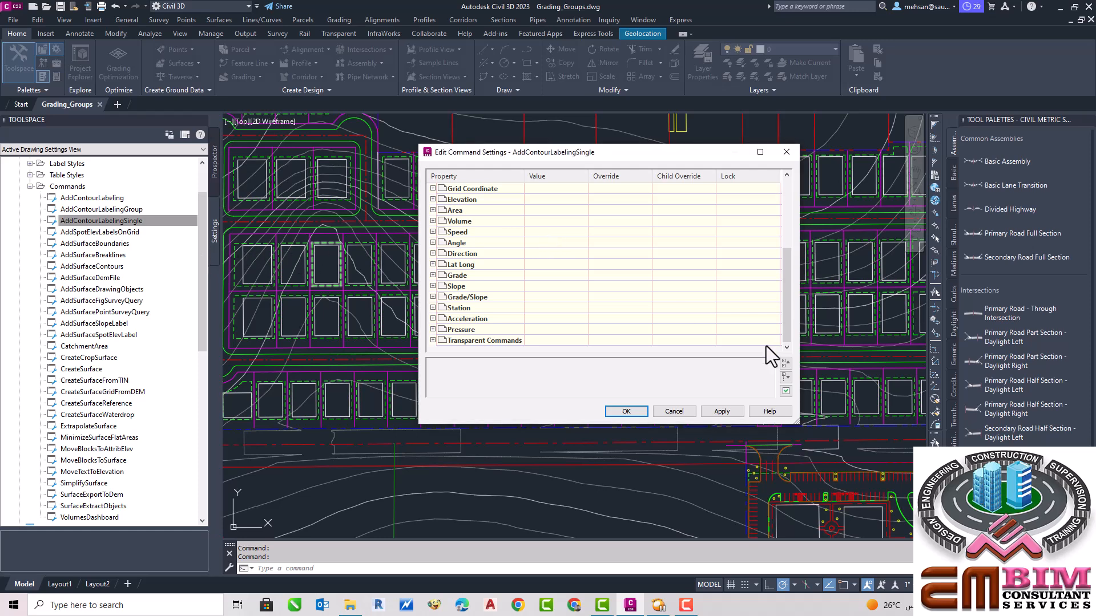
left_click(671, 410)
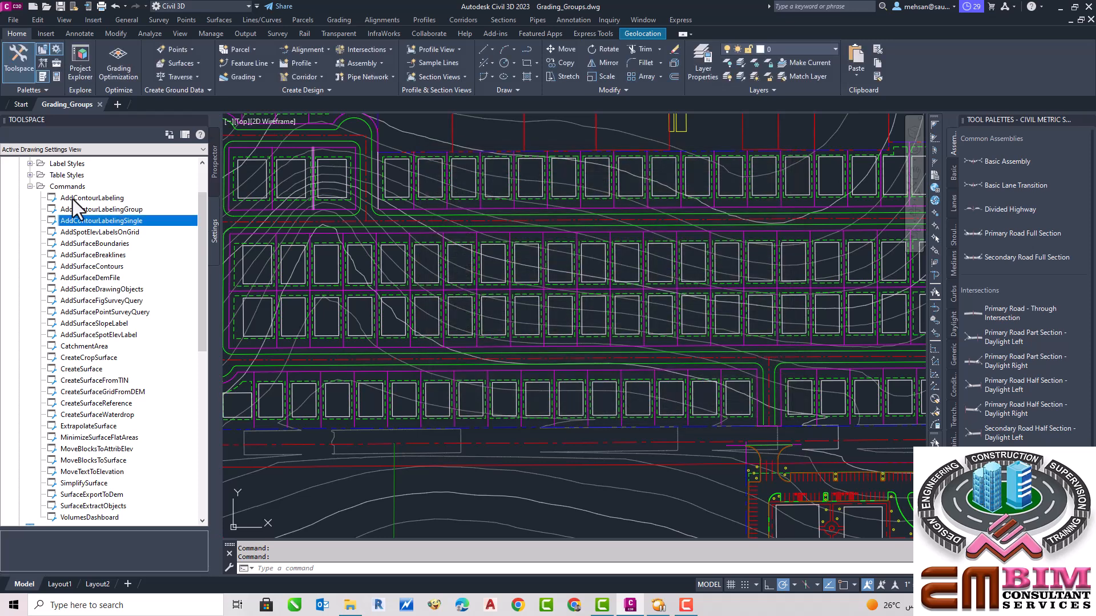
left_click(30, 186)
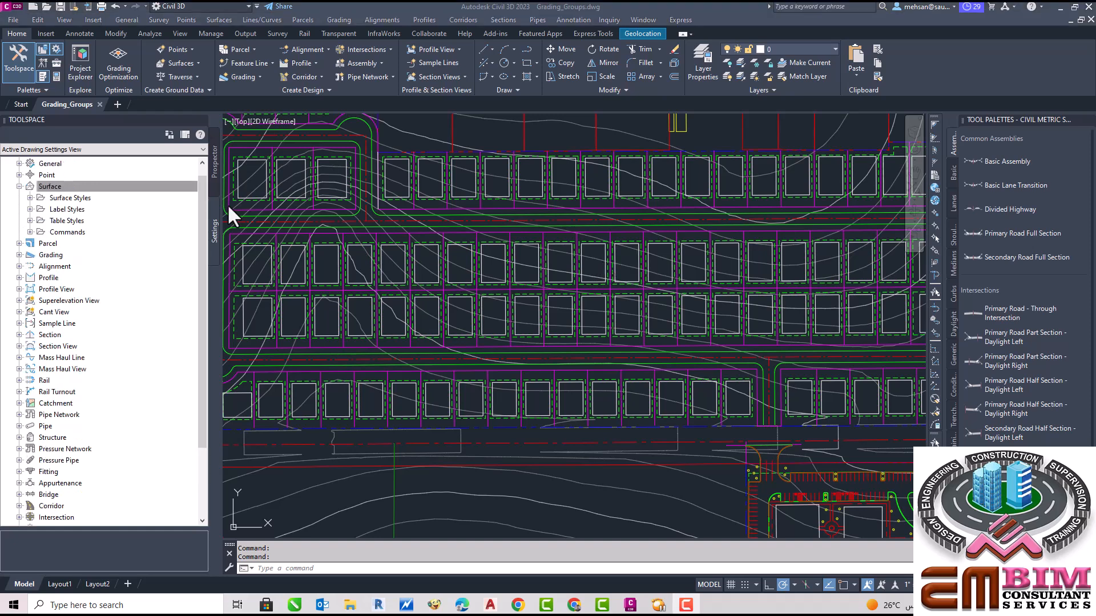
Reopen the Surface feature settings, review all their groups from General to Transparent Commands, and close them without changes.
right_click(58, 187)
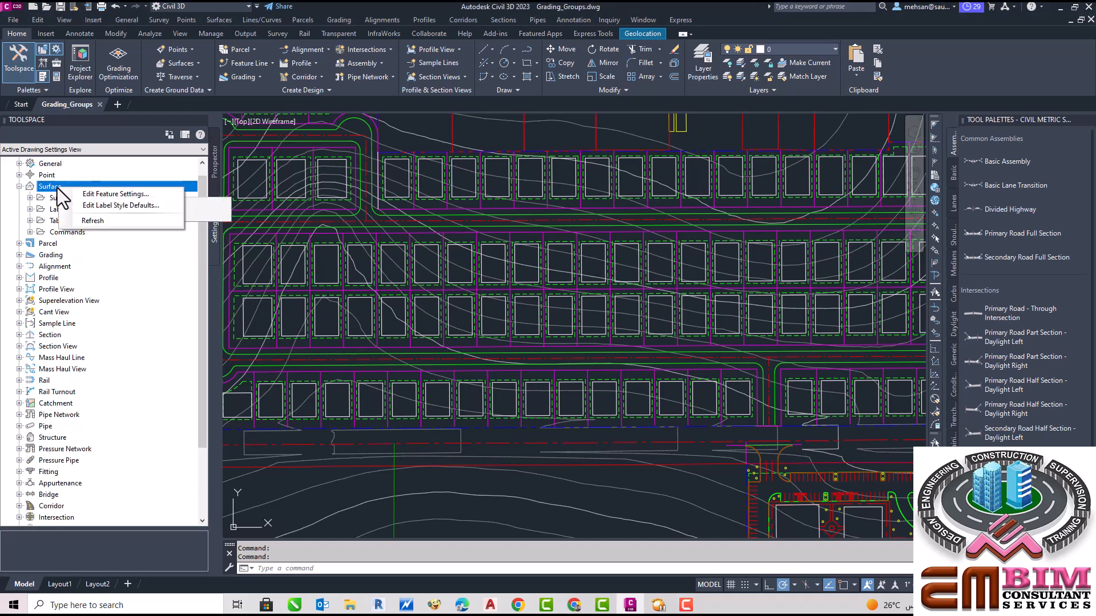
left_click(93, 196)
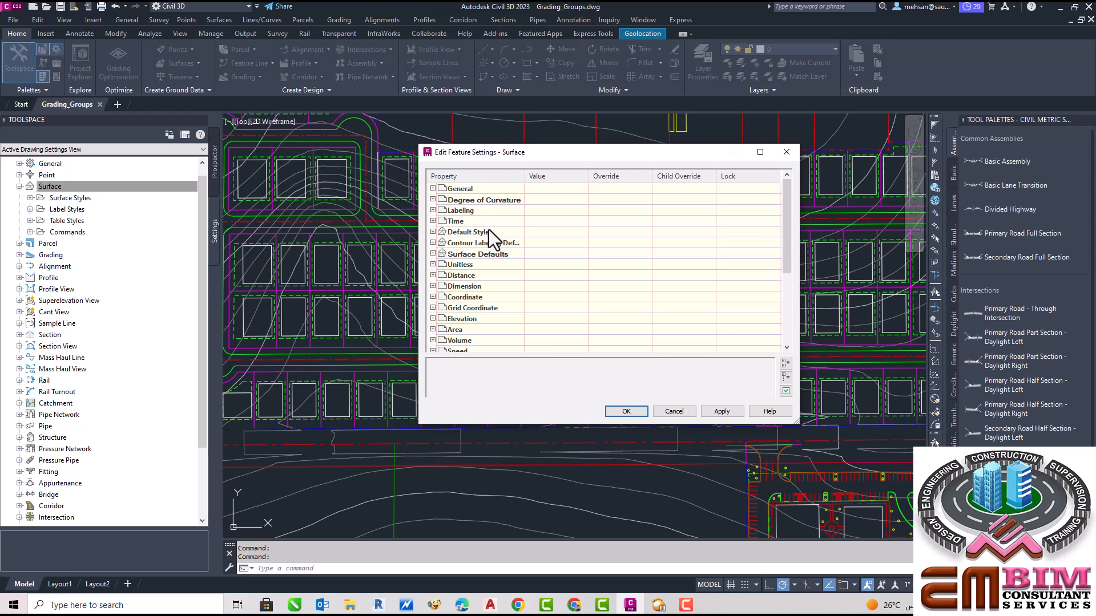
scroll(491, 268, "down", 1)
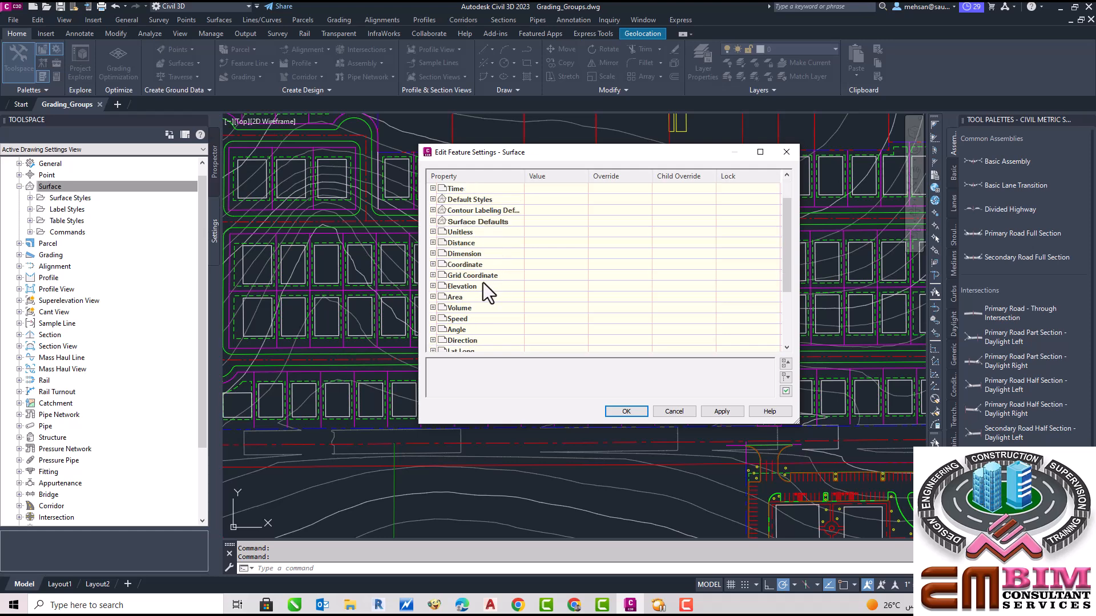
scroll(483, 283, "down", 1)
scroll(482, 283, "down", 2)
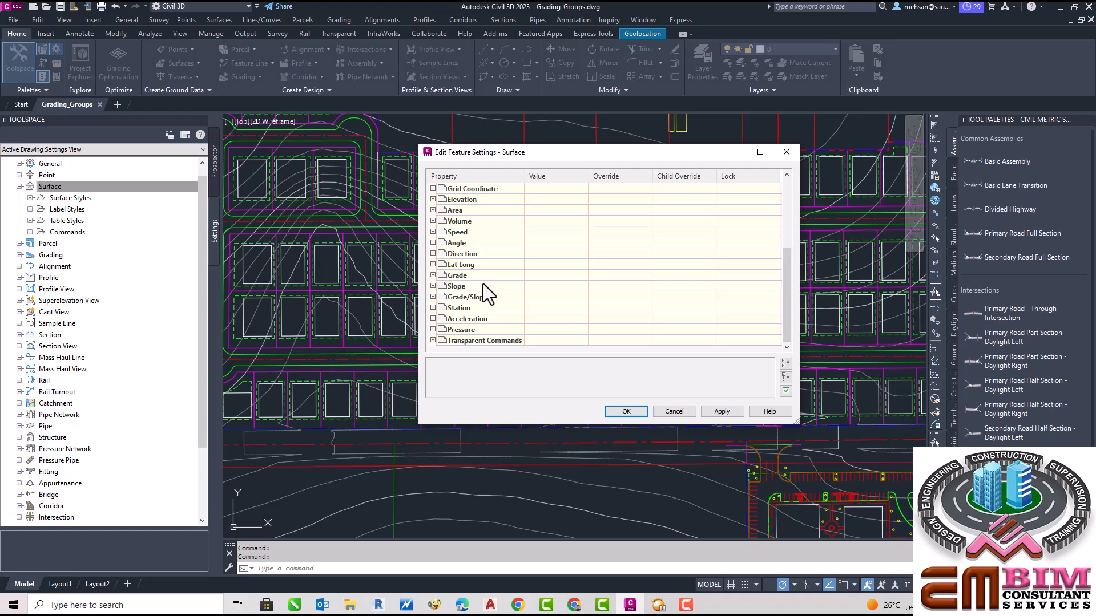
scroll(488, 293, "up", 4)
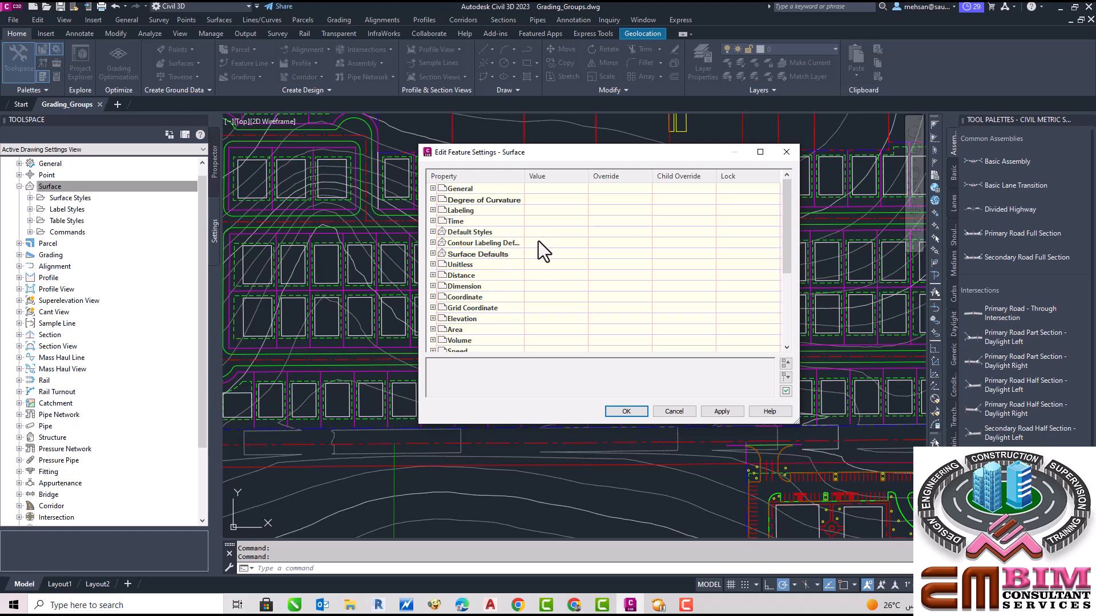
left_click(786, 151)
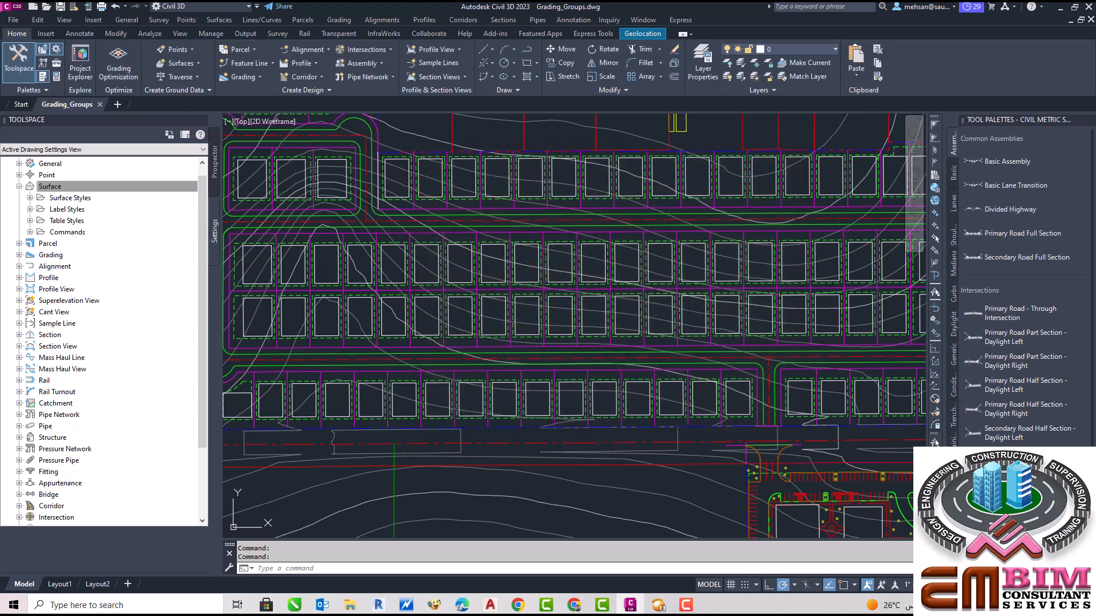
View the feature settings of the General collection and close them without changes.
left_click(56, 165)
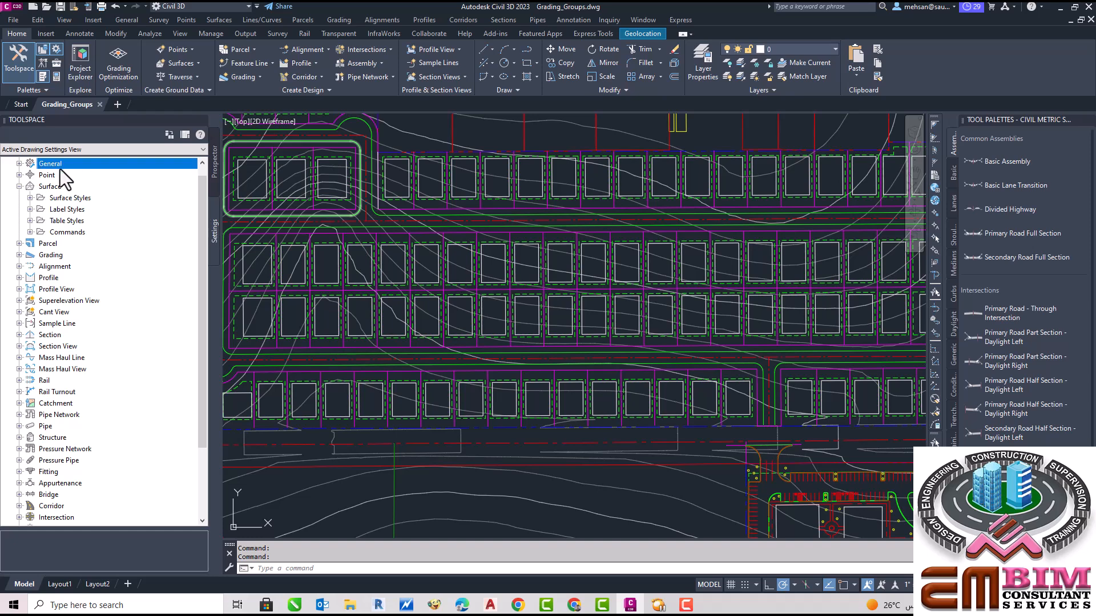
right_click(56, 164)
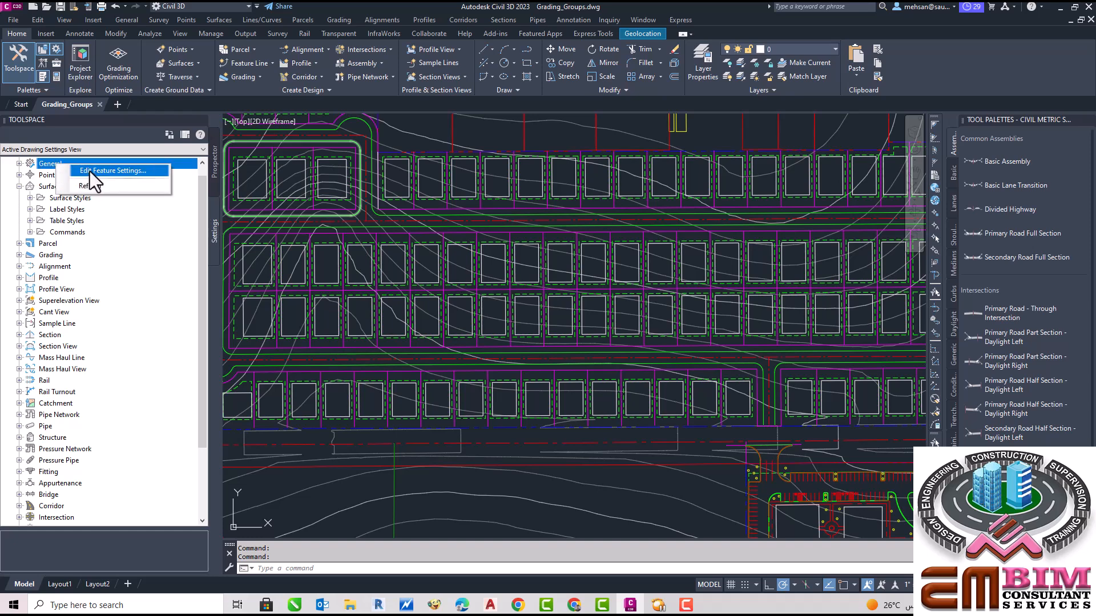
left_click(91, 171)
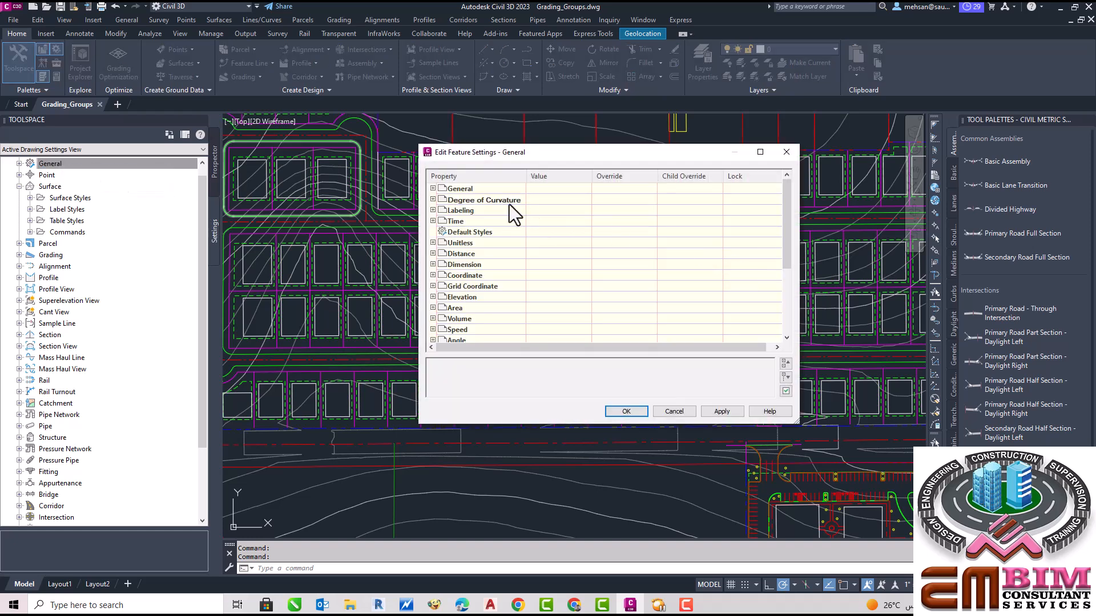
left_click(786, 152)
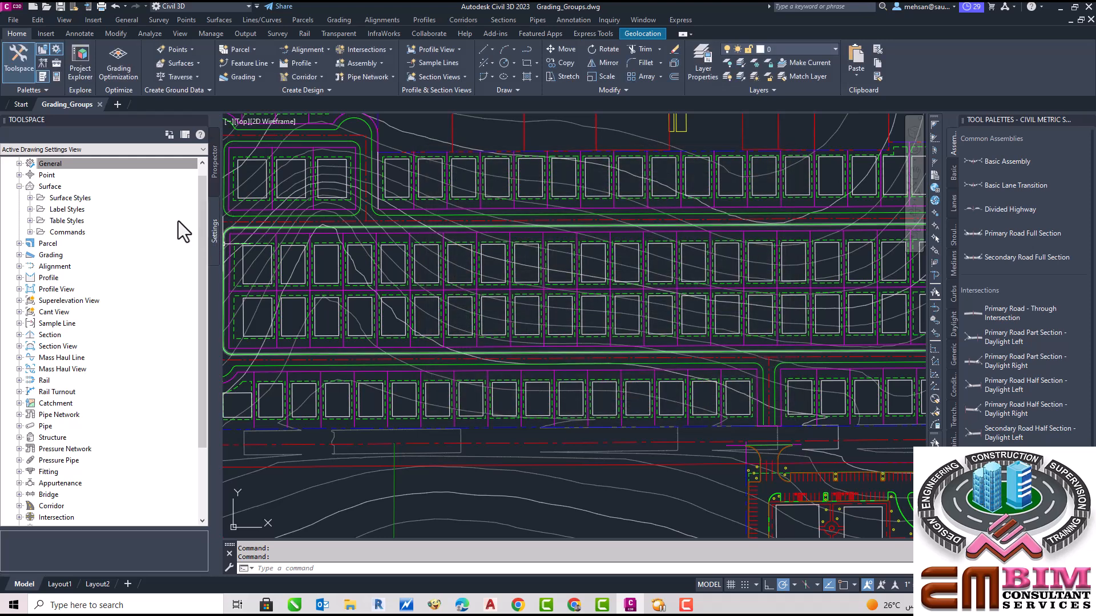
Open the Grading_Groups drawing settings and examine the object layer assignments through to the end of the list.
left_click(60, 163)
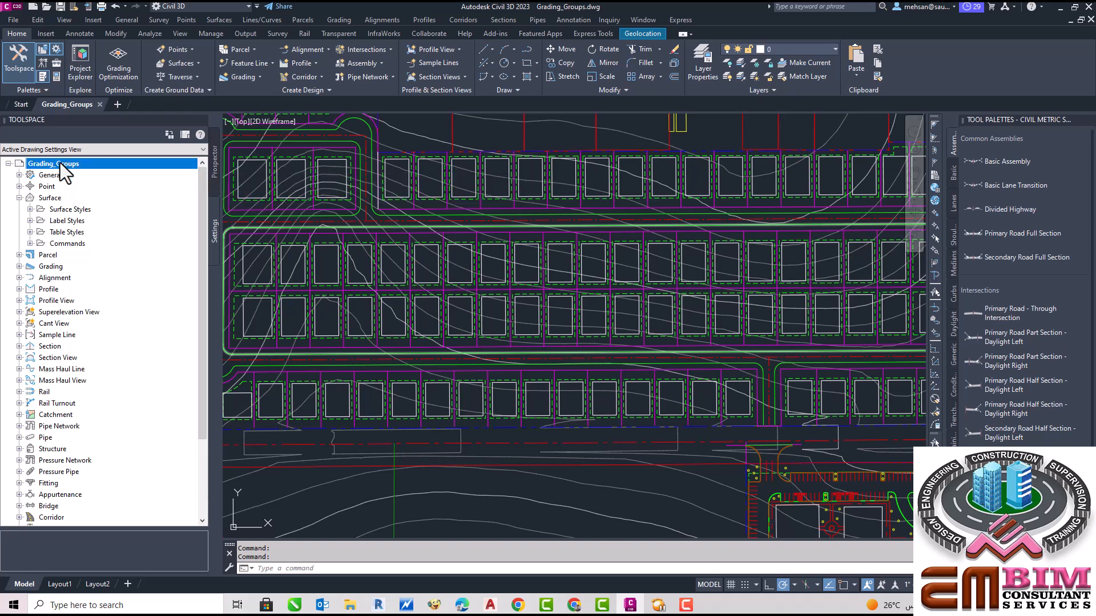
right_click(59, 163)
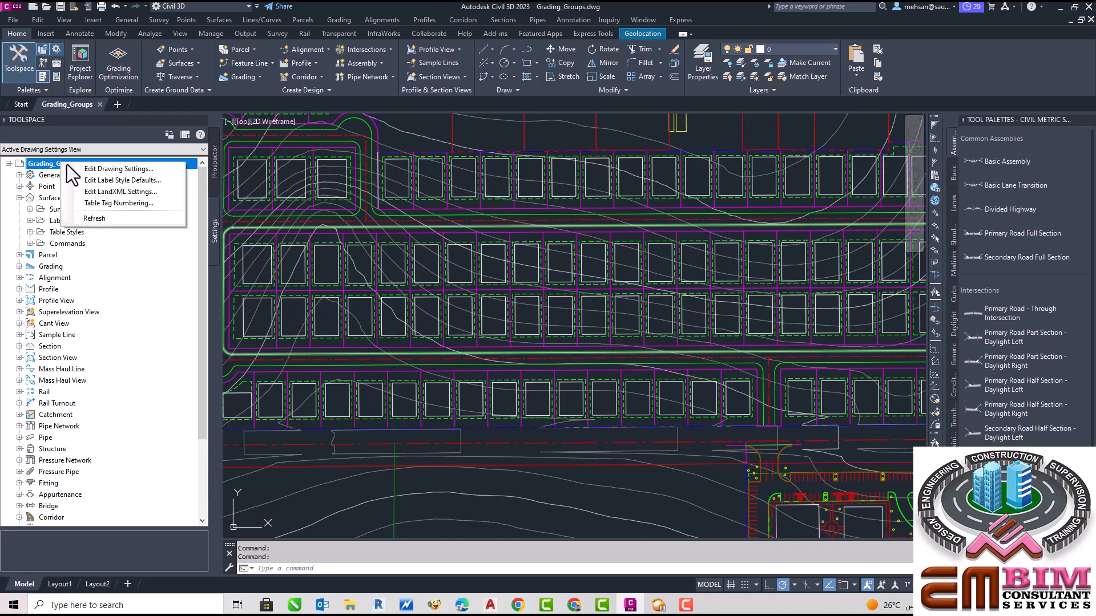
left_click(101, 167)
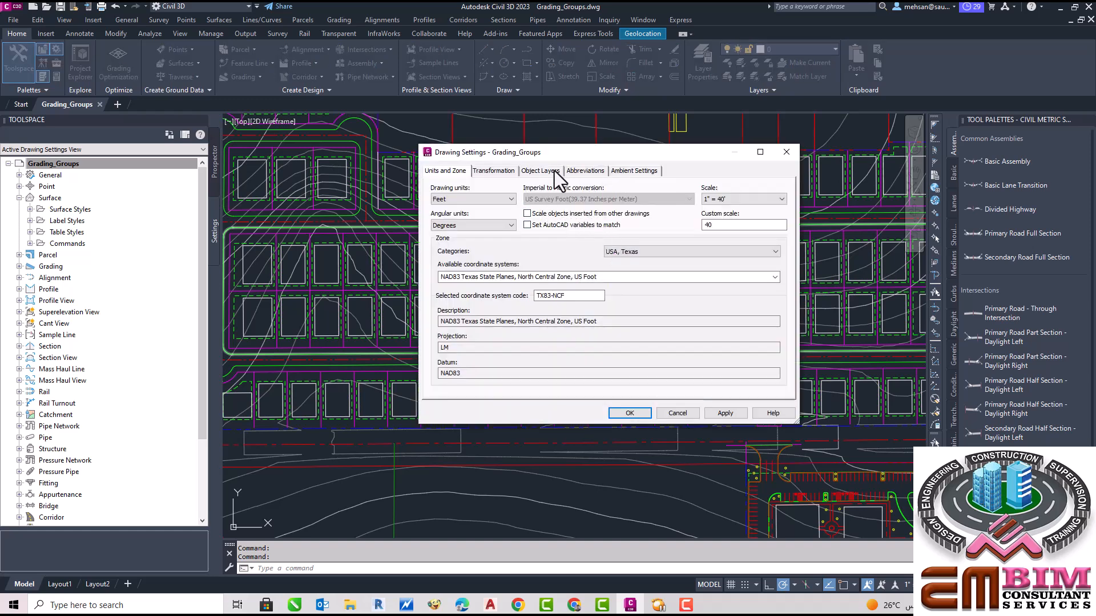
left_click(539, 171)
scroll(622, 257, "down", 6)
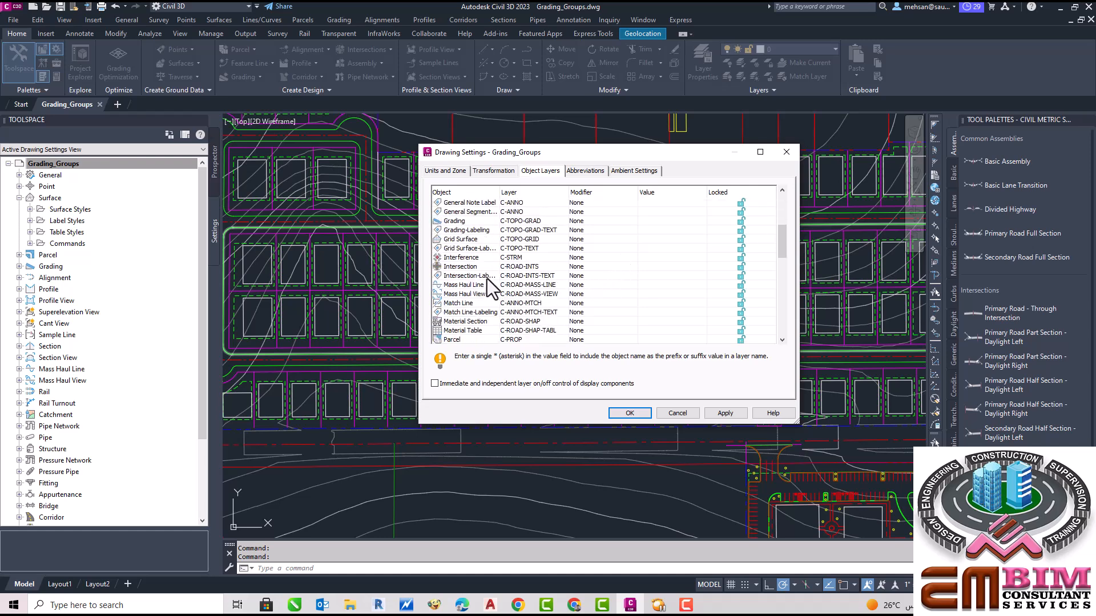
scroll(471, 256, "down", 2)
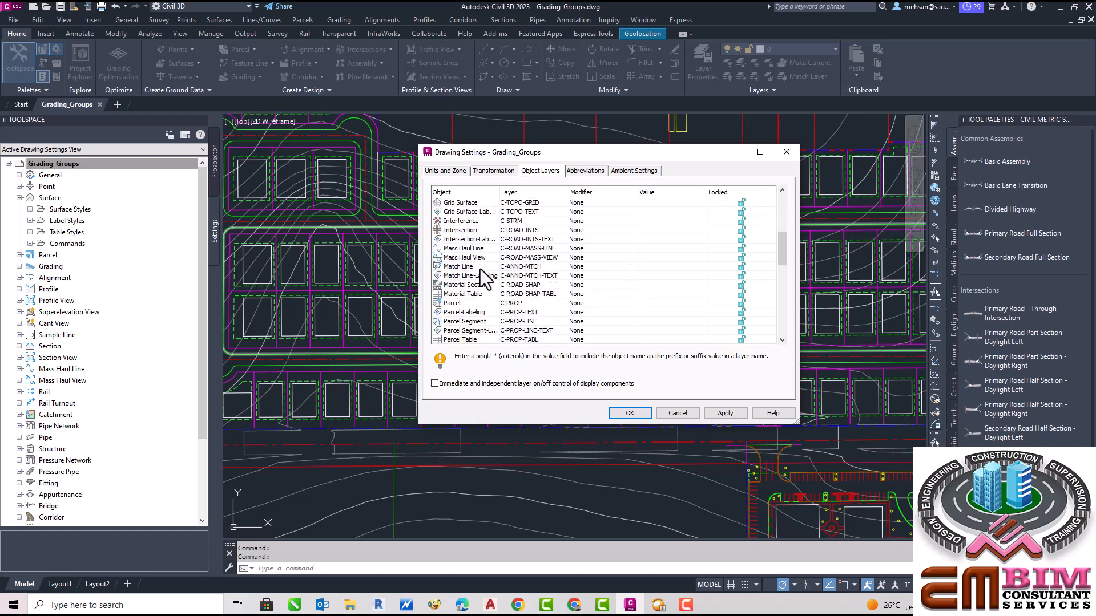
scroll(486, 294, "down", 6)
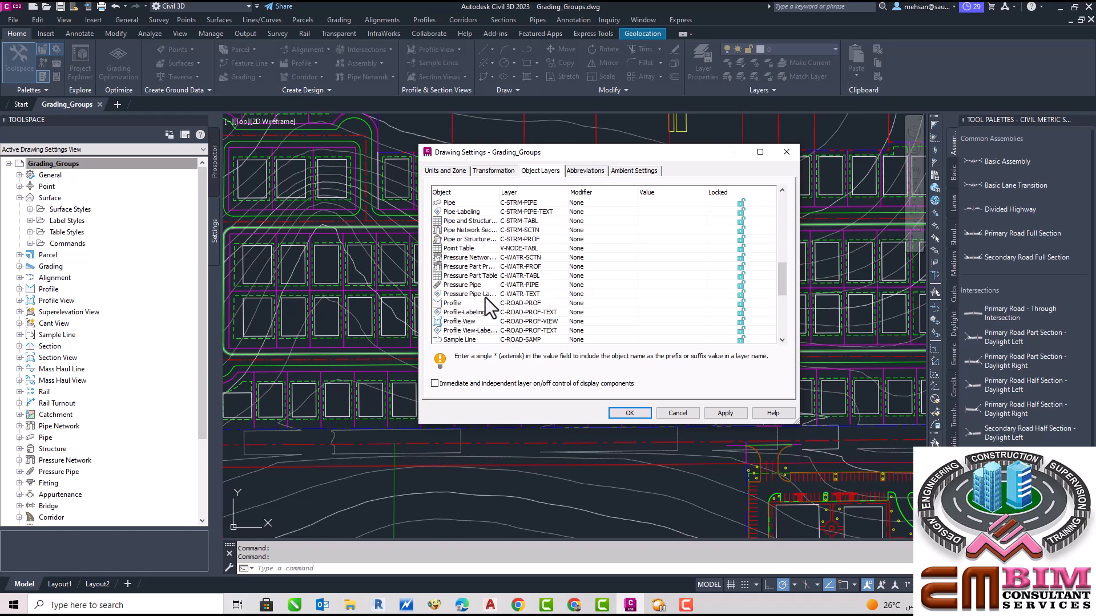
scroll(485, 299, "down", 5)
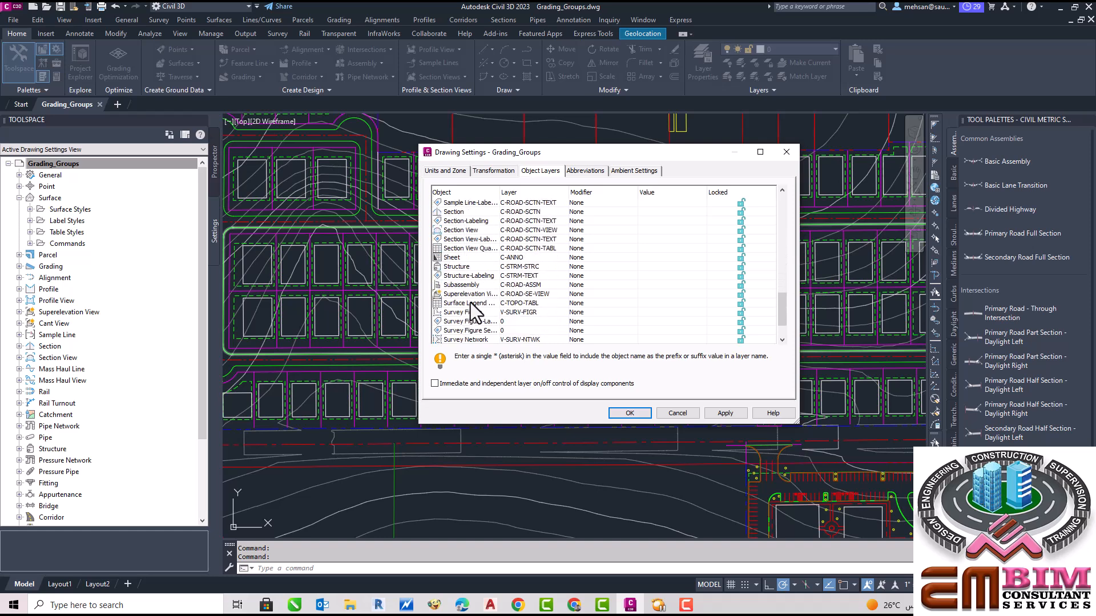
scroll(467, 280, "down", 2)
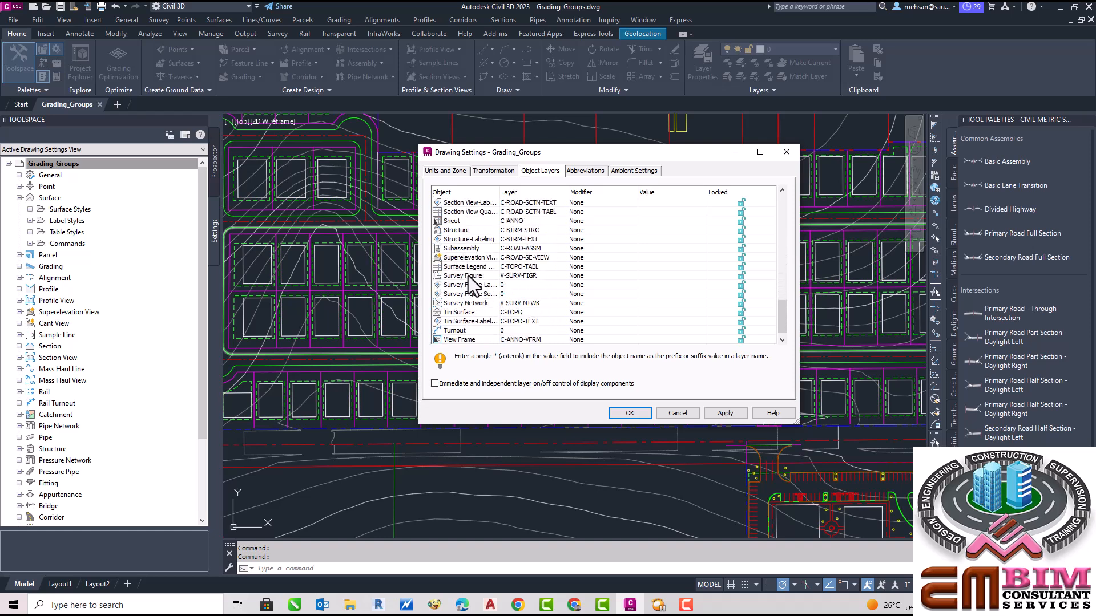
View the layers available for the Tin Surface object and close the layer selection without changing the assignment.
left_click(457, 314)
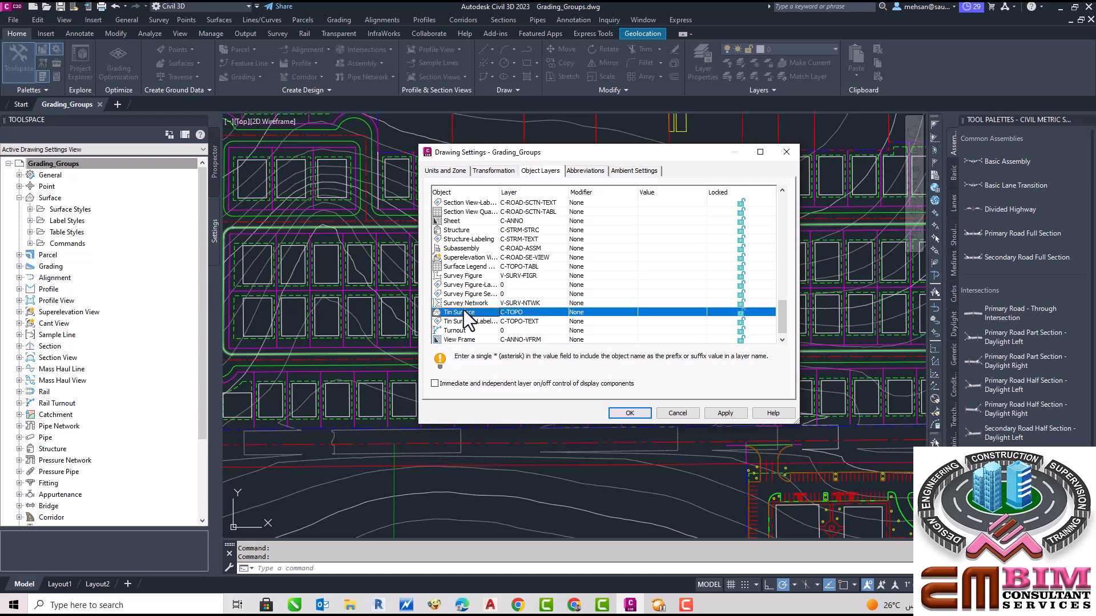
left_click(519, 311)
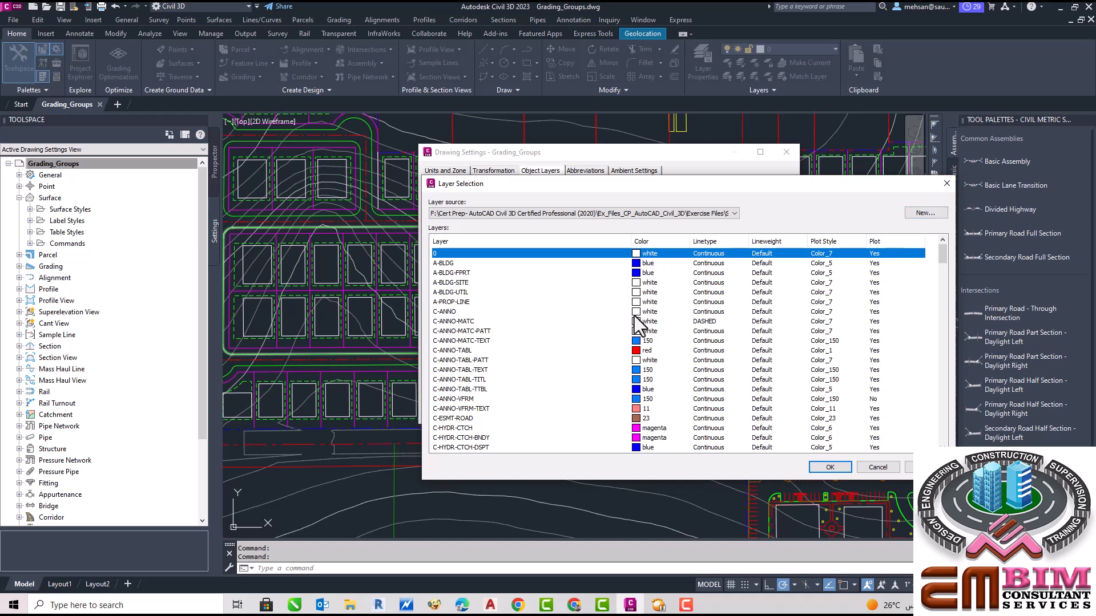
left_click(945, 184)
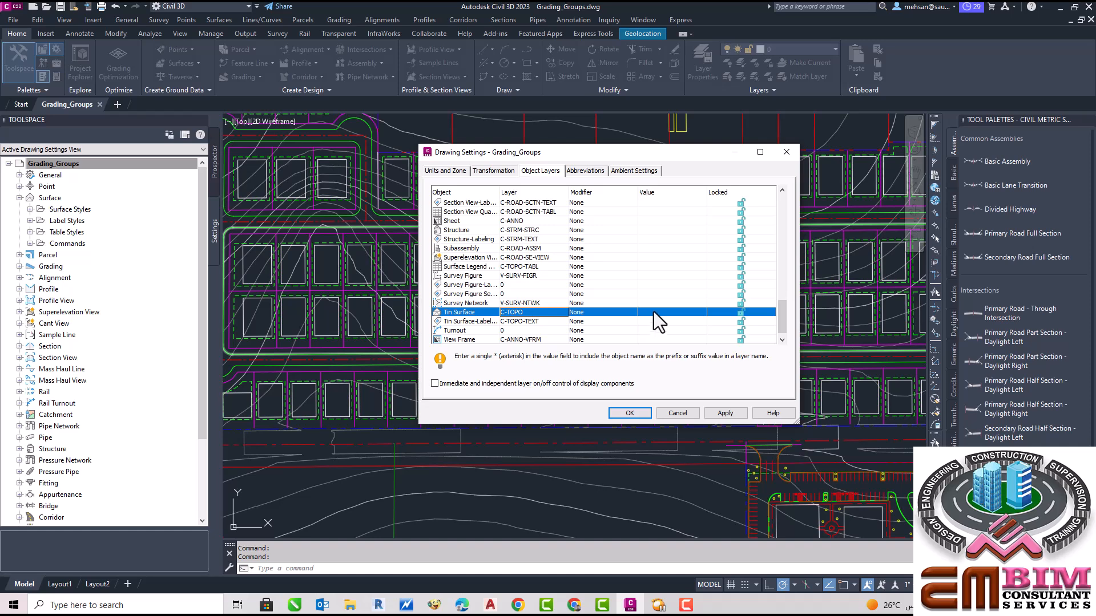
Set the Tin Surface layer modifier to Suffix with the value .* and accept the drawing settings.
left_click(614, 310)
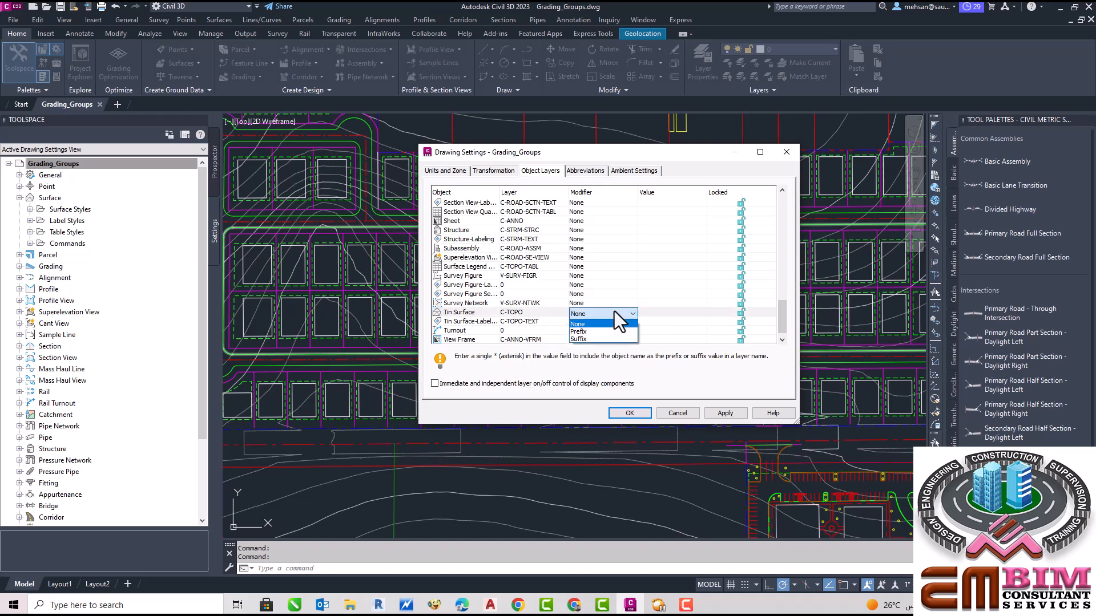
left_click(580, 338)
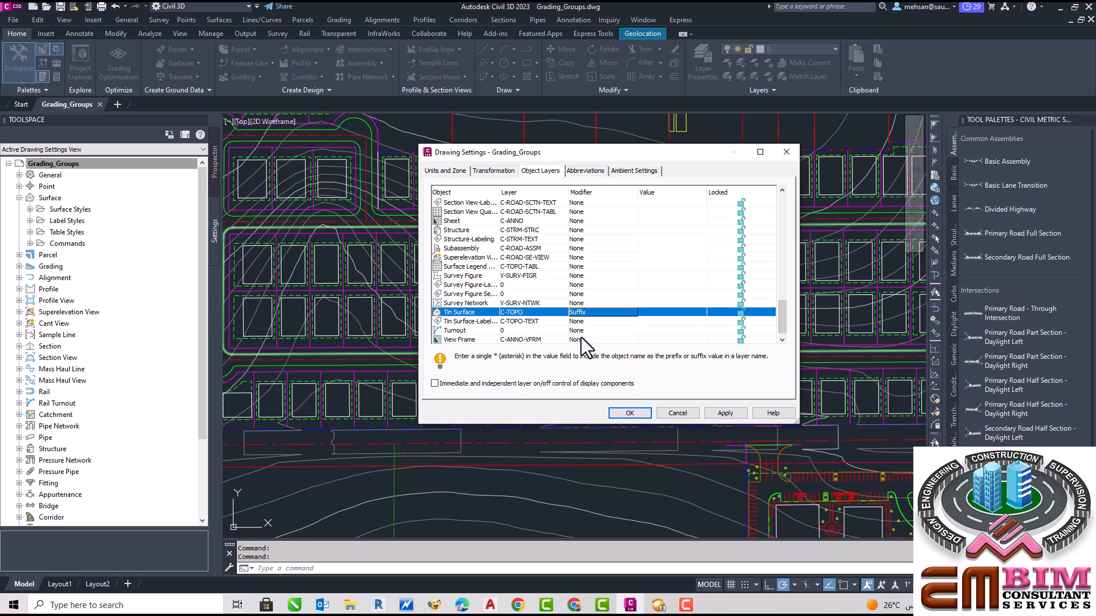
left_click(653, 312)
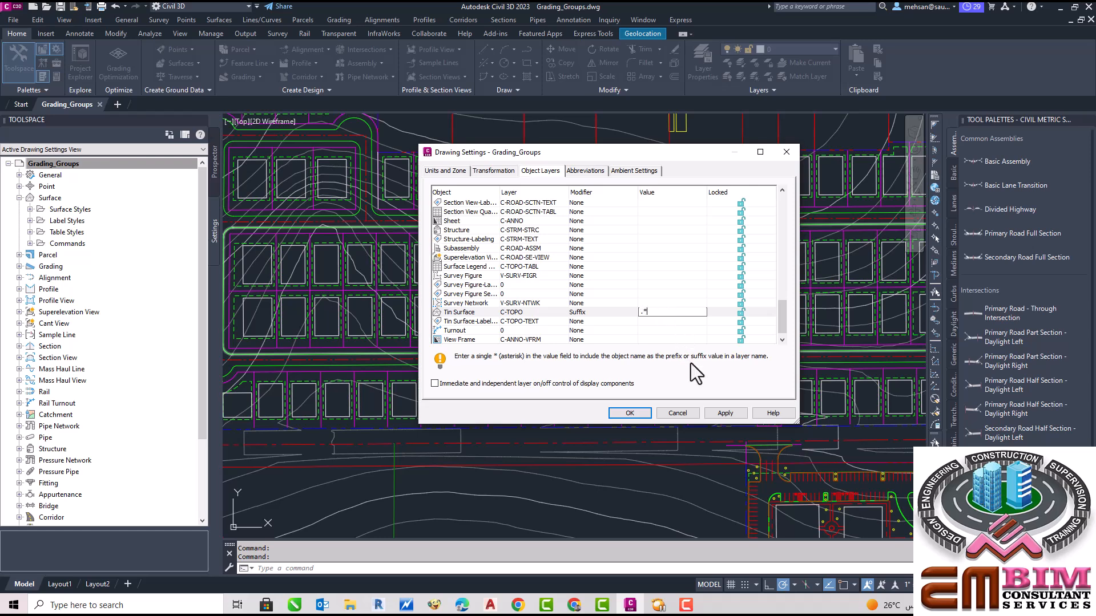
left_click(629, 413)
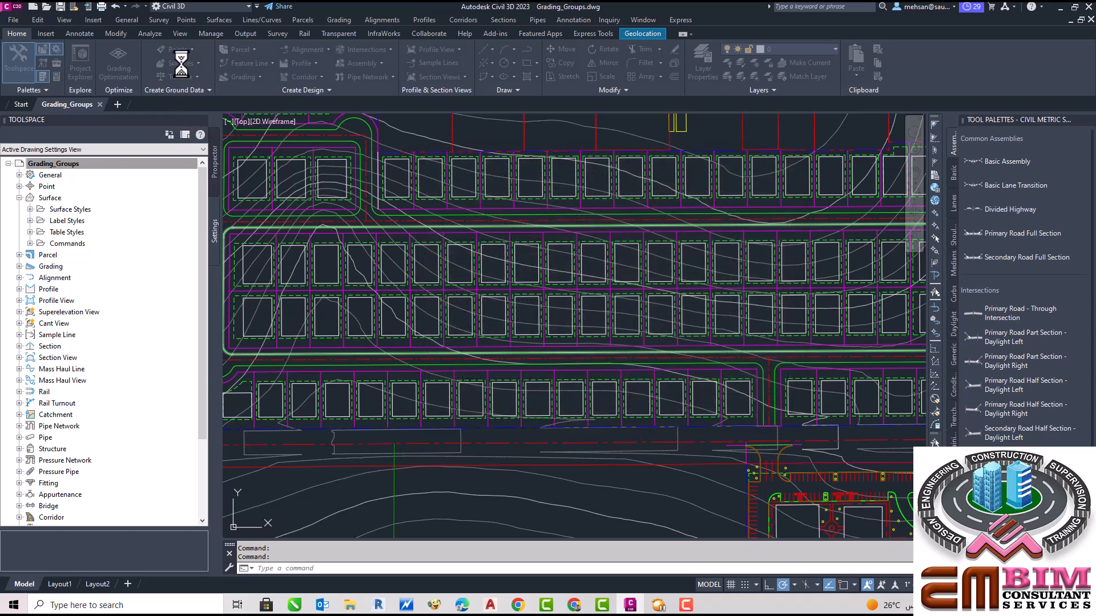
Start creating a TIN surface named New to check its suffixed surface layer name, and cancel the creation.
left_click(180, 62)
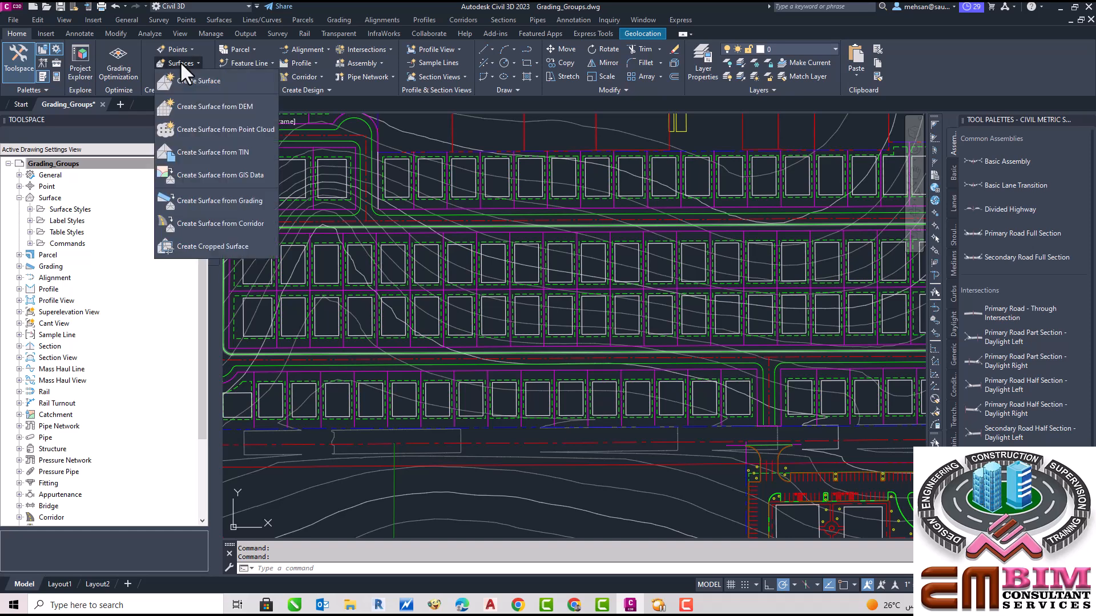
left_click(193, 78)
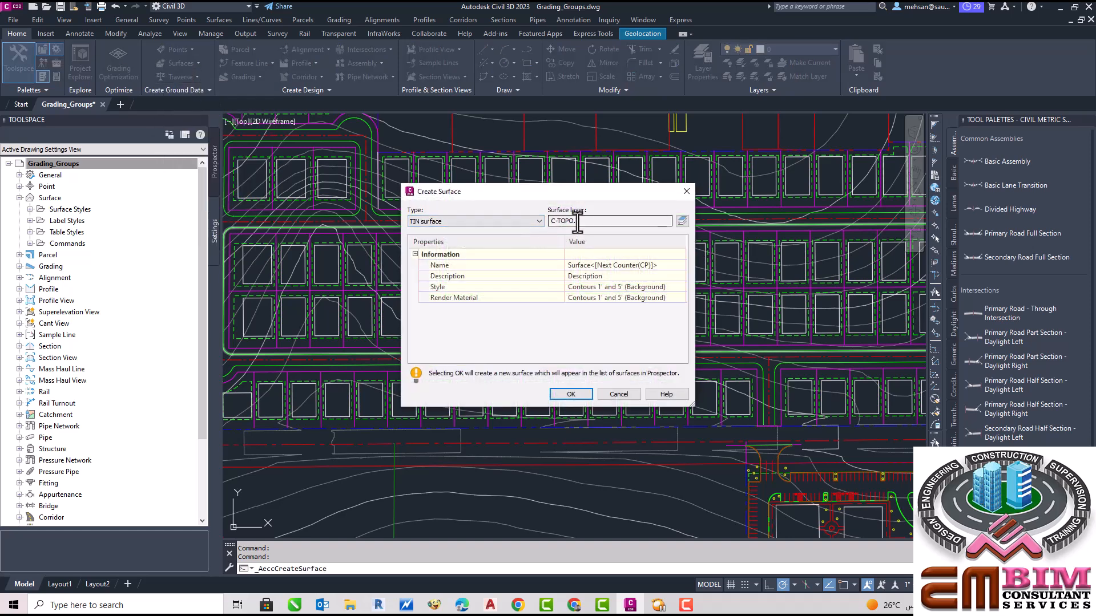
double_click(576, 221)
left_click(662, 265)
left_click_drag(656, 264, 564, 264)
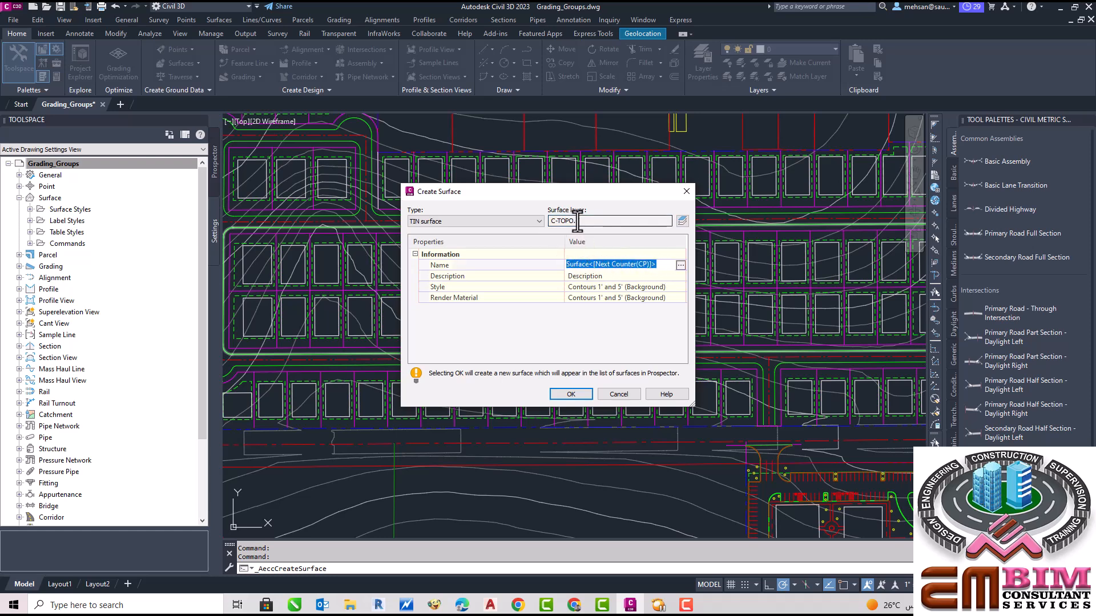
type("New")
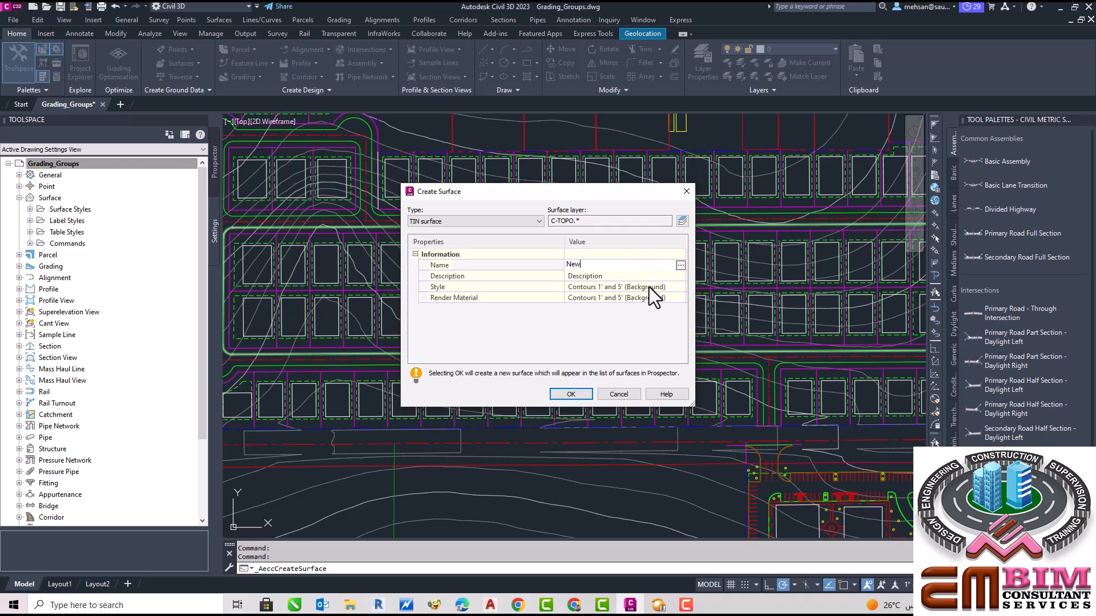
key("Return")
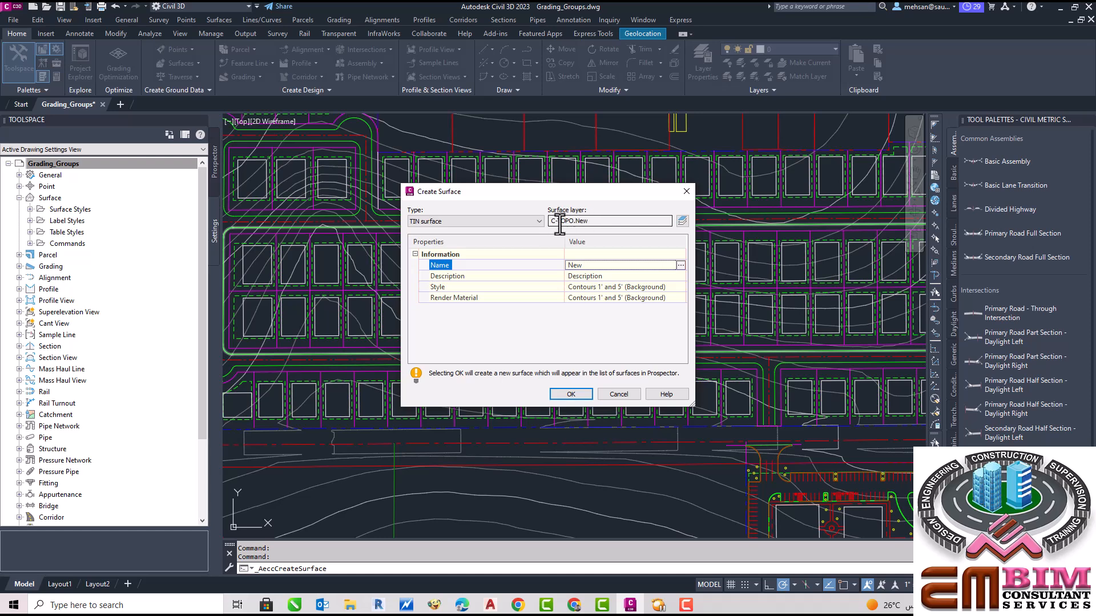
left_click(619, 394)
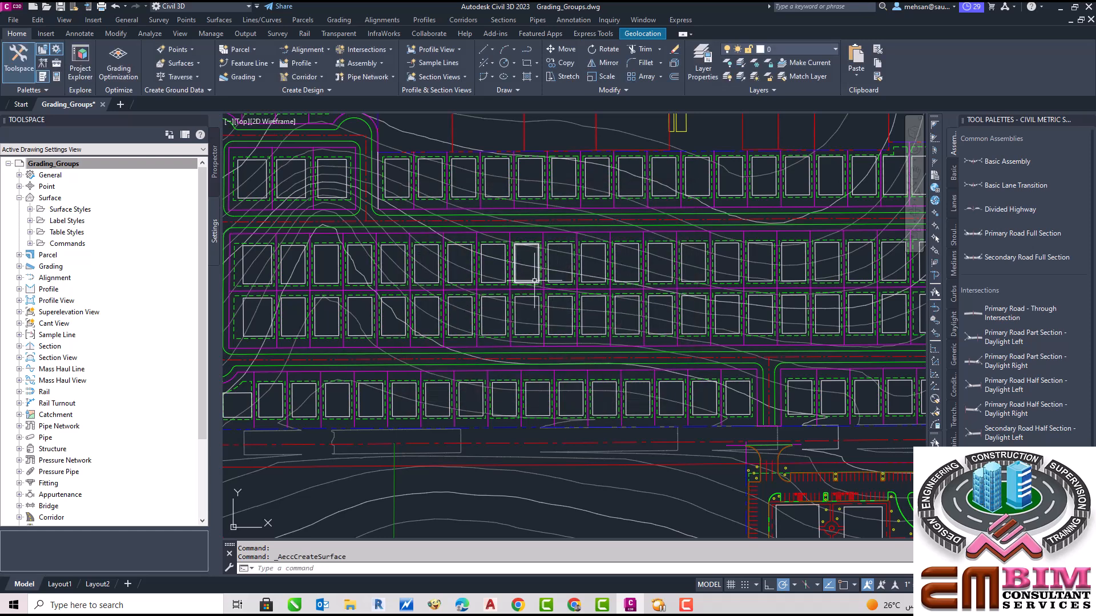